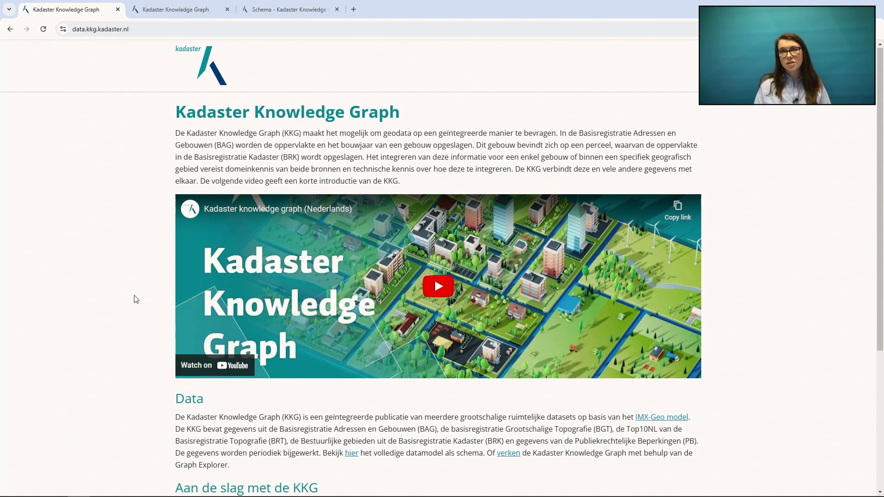
Go to the SPARQL editor of the Kadaster Knowledge Graph and run the tutorial query for all triples with limit 100
scroll(134, 300, down, 5)
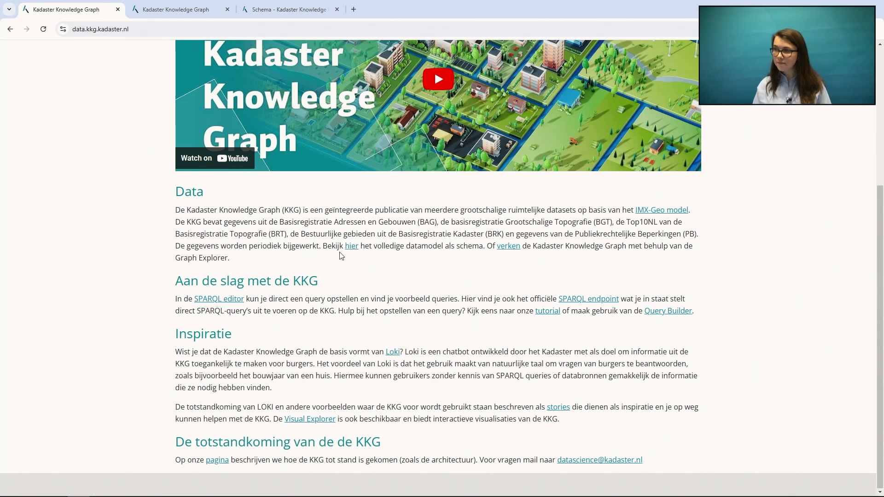
click(192, 8)
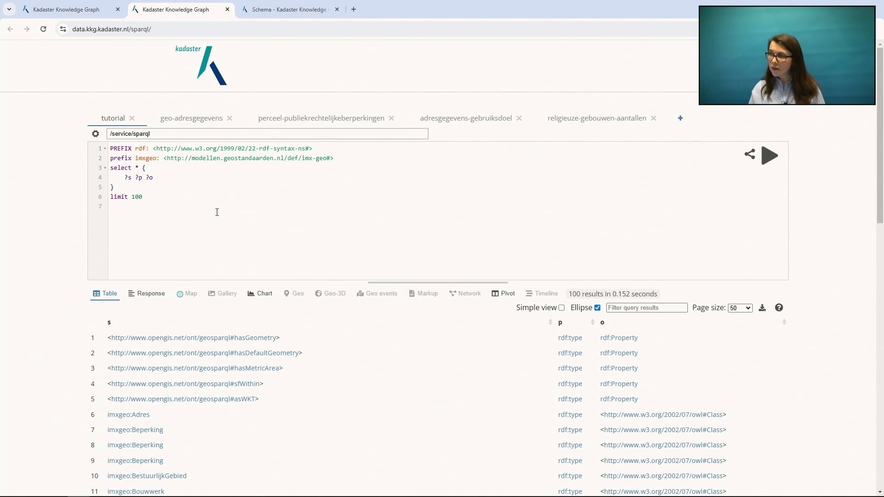
click(769, 157)
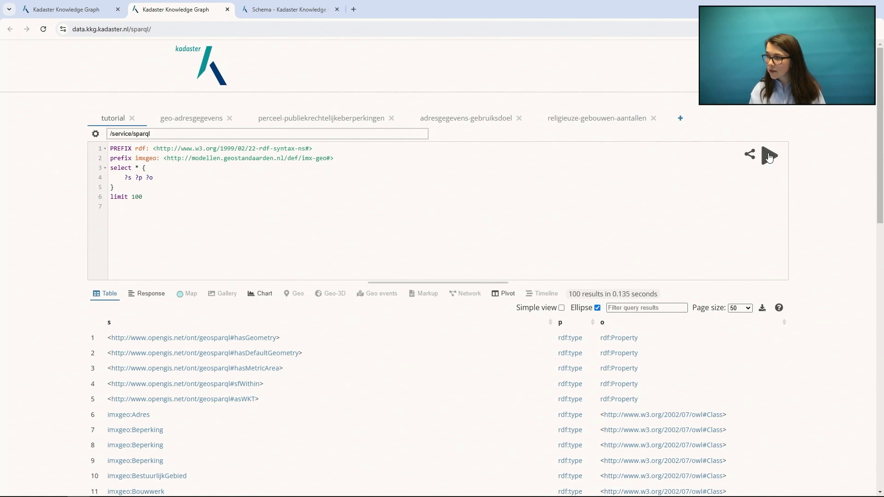
Examine the subjects, predicates and objects in the result table of the general triple query
scroll(644, 318, down, 5)
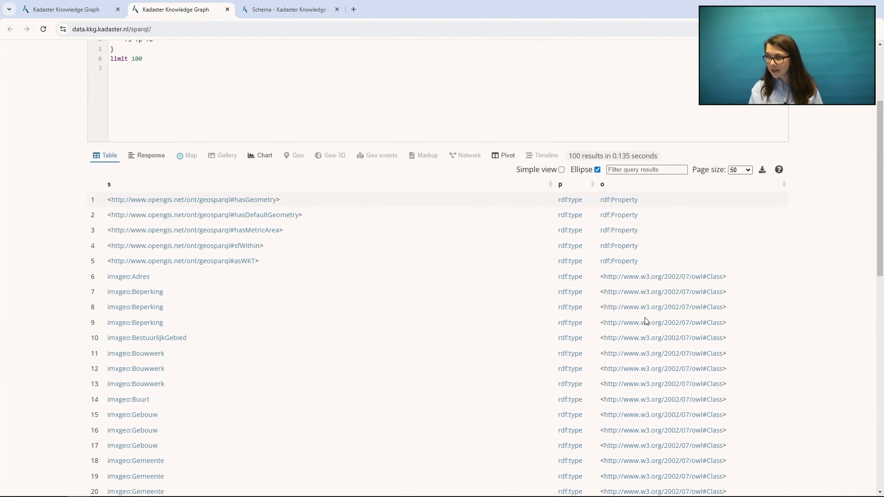
scroll(644, 317, down, 3)
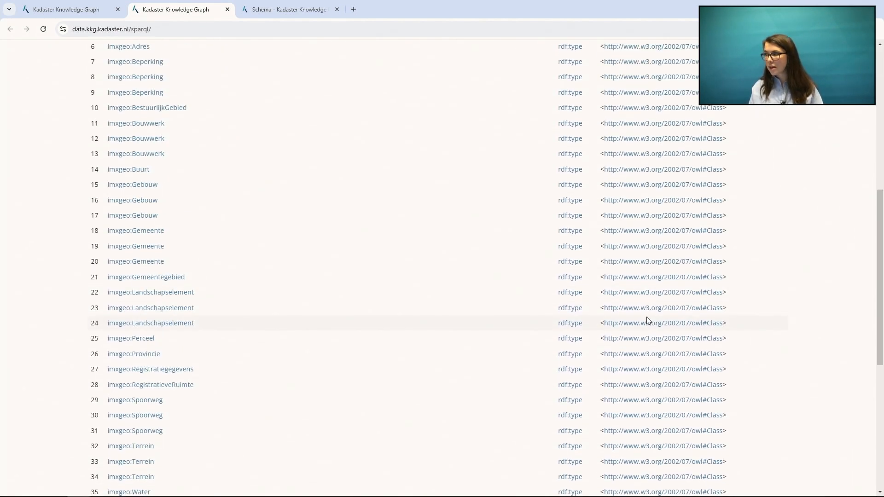
scroll(647, 318, down, 3)
scroll(647, 316, down, 2)
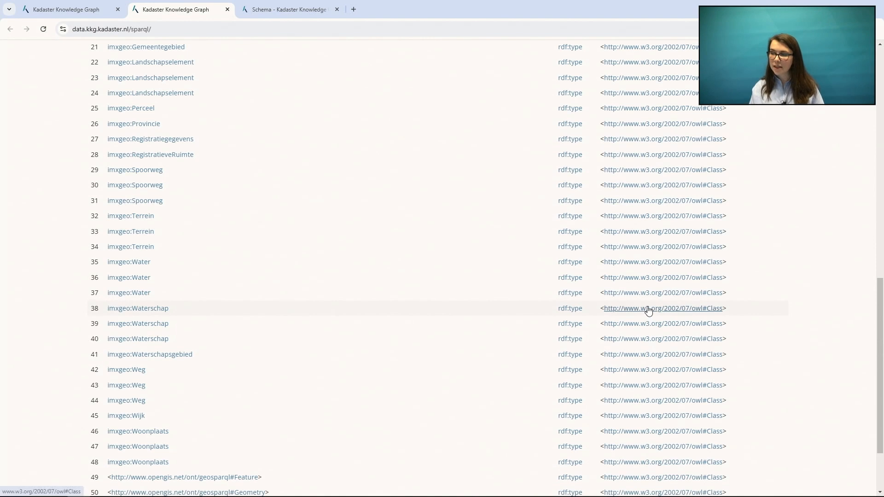
scroll(646, 309, down, 2)
scroll(645, 305, up, 13)
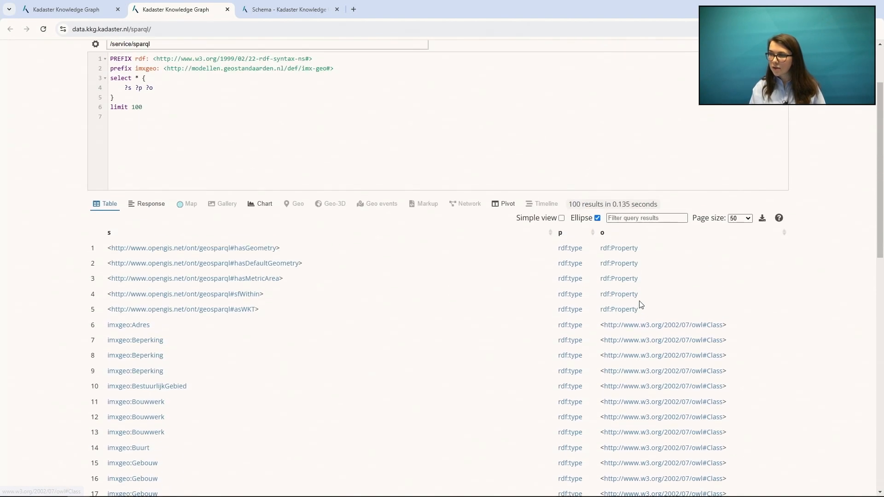
scroll(641, 304, up, 2)
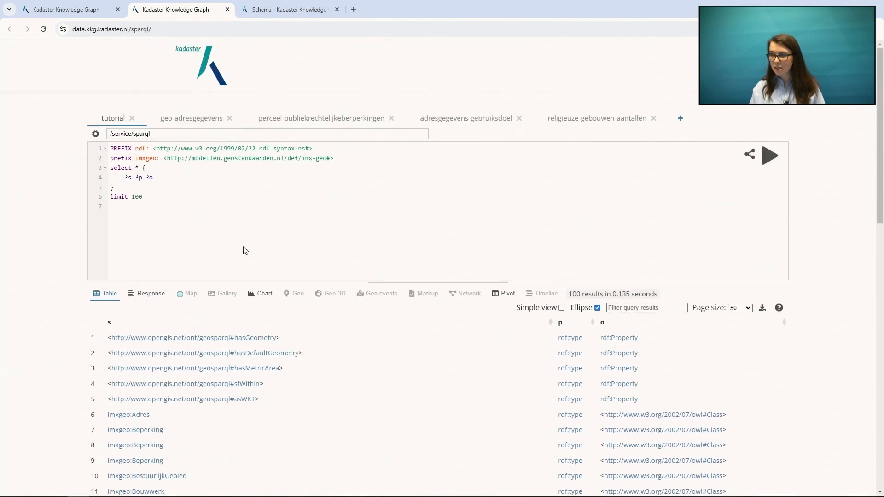
scroll(245, 254, down, 7)
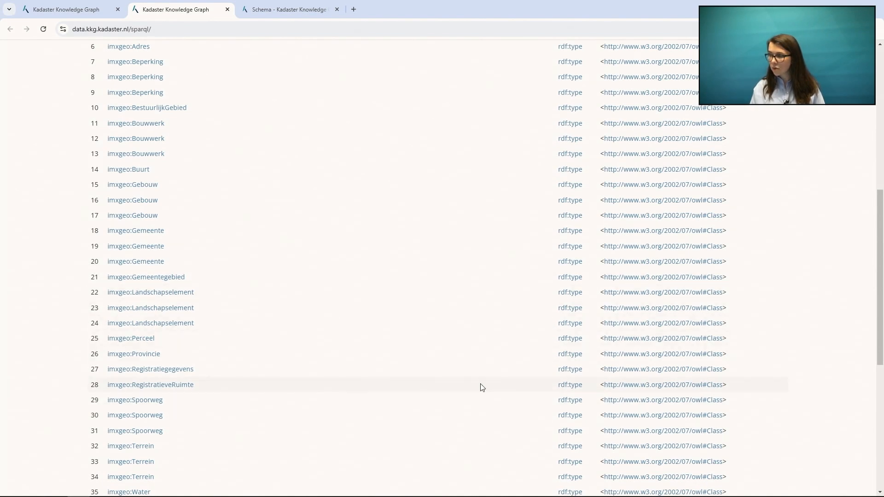
scroll(195, 375, up, 7)
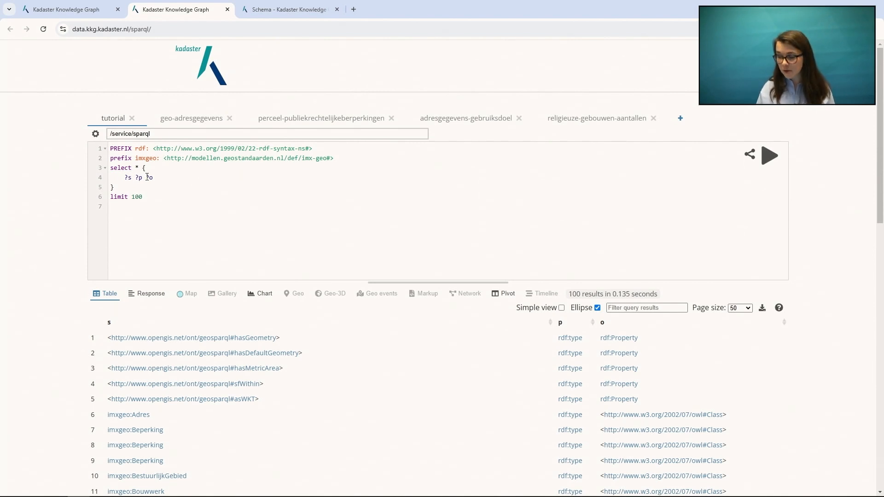
Replace the object variable ?o in the triple pattern with 'Apeldoorn' followed by a period, and run the query
drag(146, 178, 155, 179)
text('Apeldoorn)
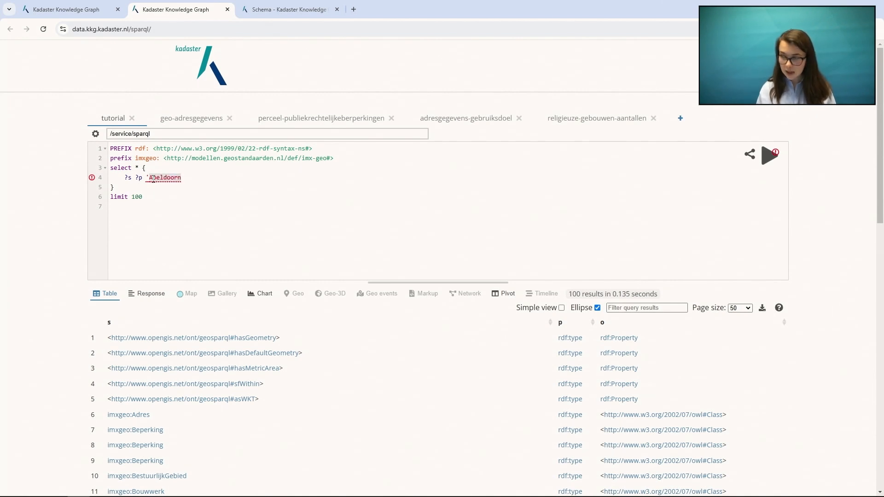
text('.)
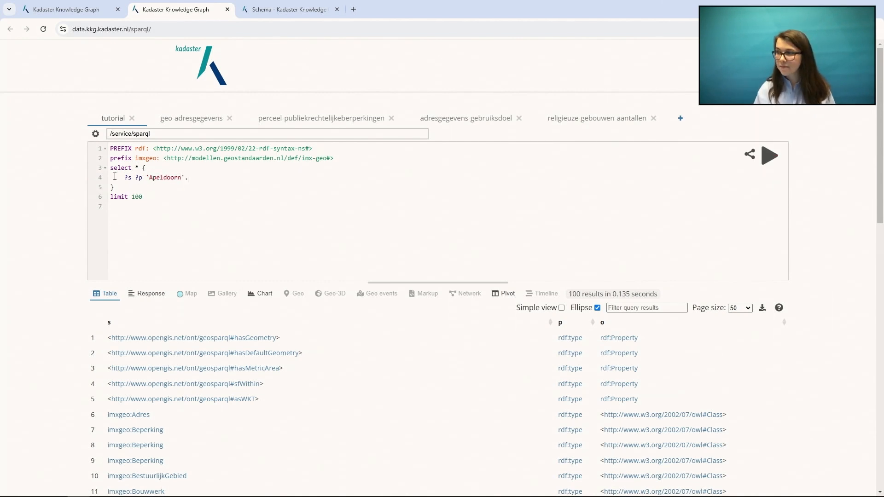
click(770, 157)
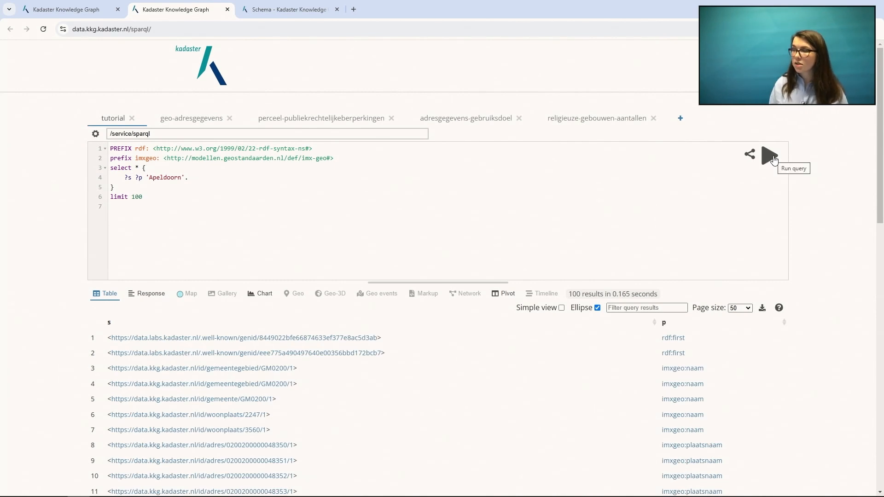
Review which subjects and predicates in the result table are linked to 'Apeldoorn'
scroll(504, 220, down, 1)
scroll(504, 220, down, 3)
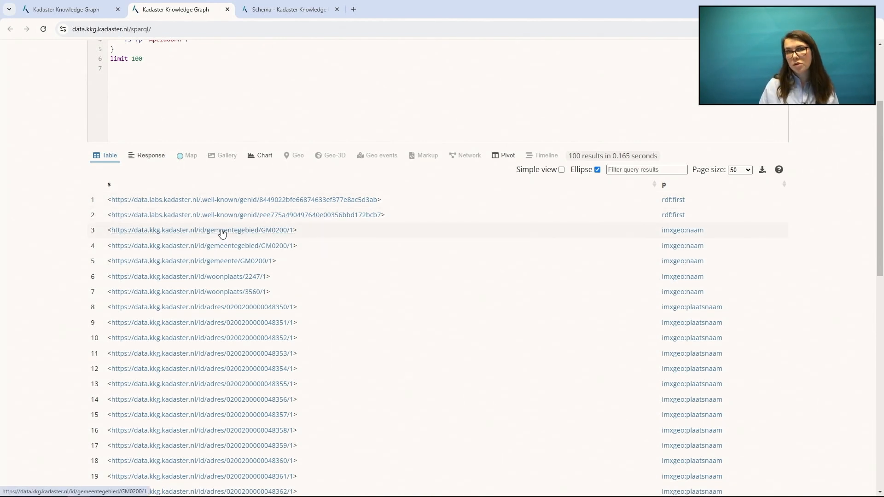
scroll(221, 236, up, 1)
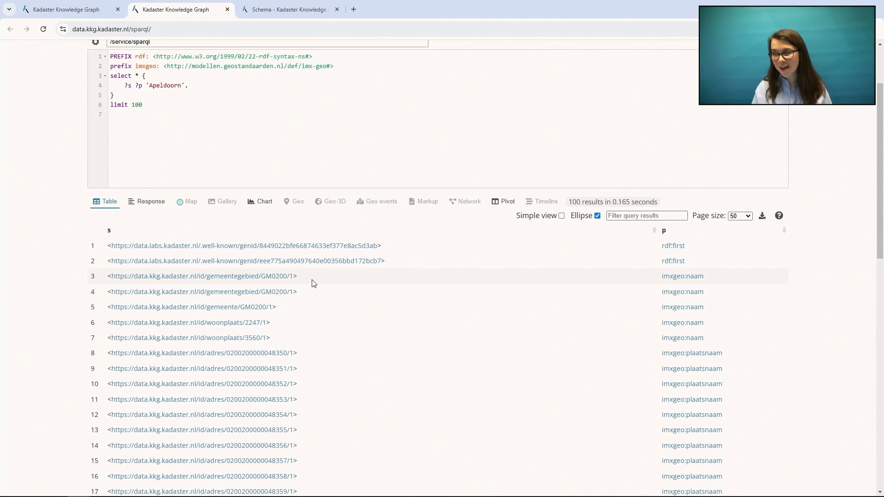
scroll(312, 283, up, 1)
scroll(300, 296, down, 2)
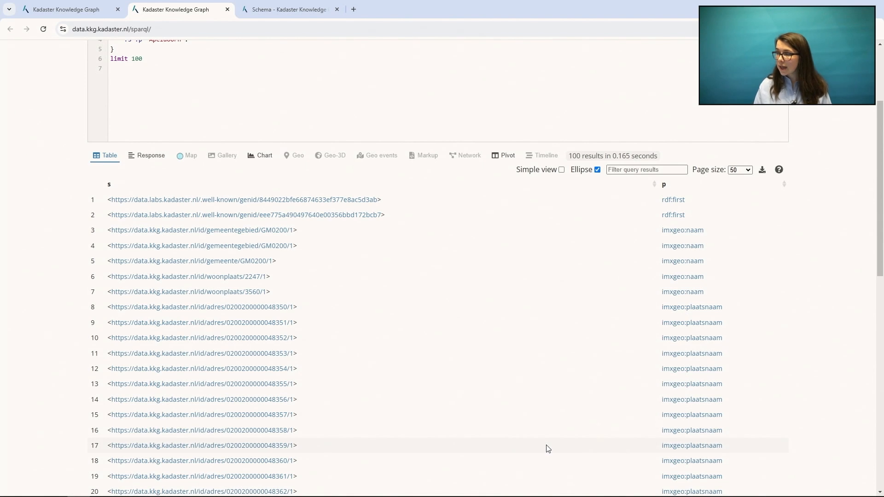
scroll(548, 449, up, 1)
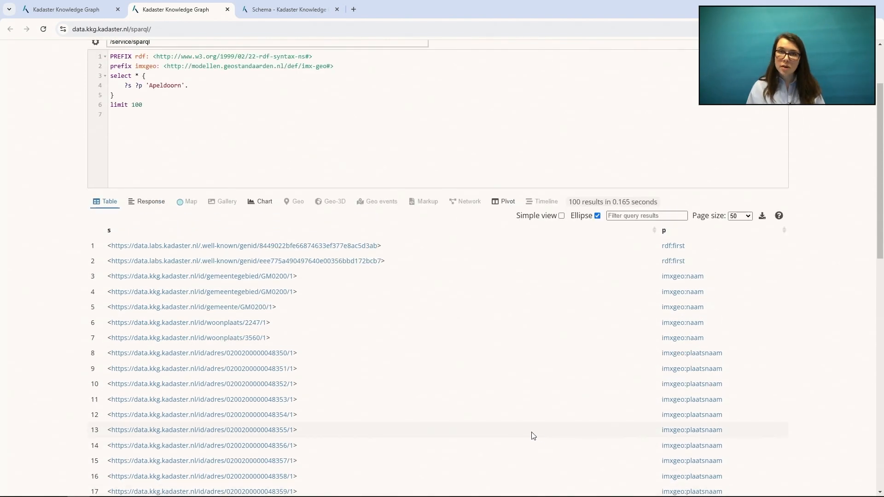
scroll(240, 225, up, 2)
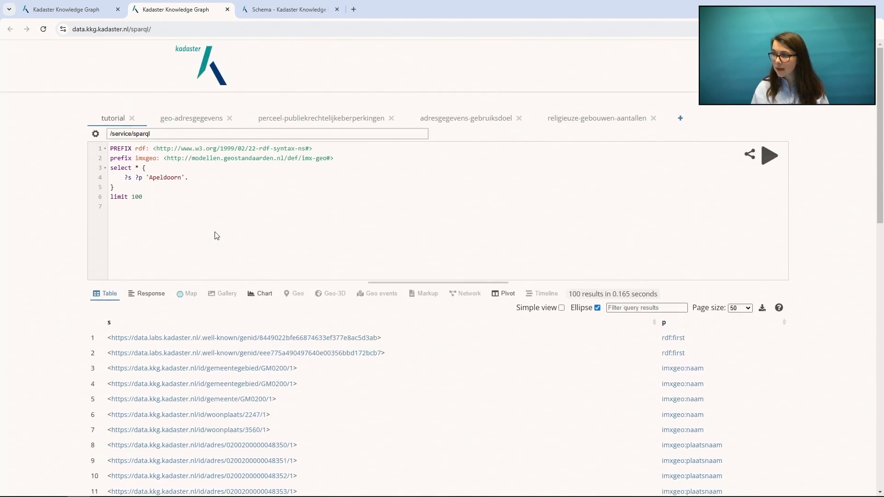
Replace the predicate variable ?p in the triple pattern with imxgeo:naam and run the query
click(137, 178)
key(Delete)
key(Delete)
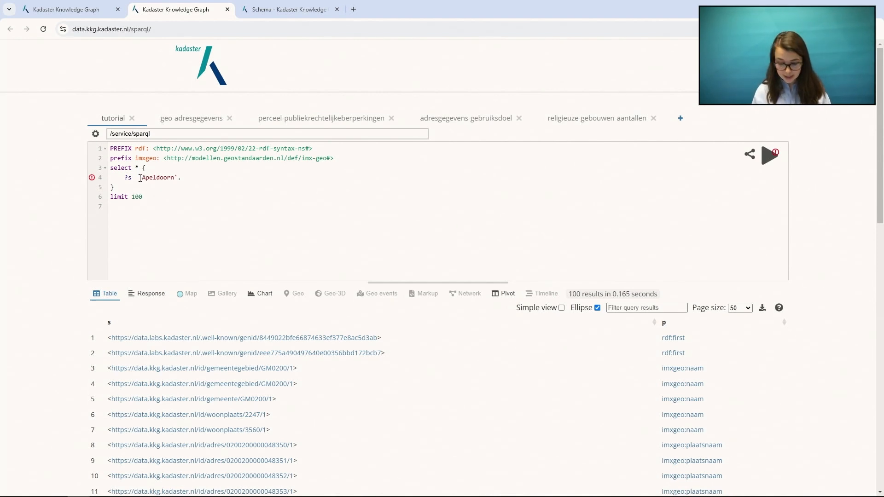
text(imxgeo:)
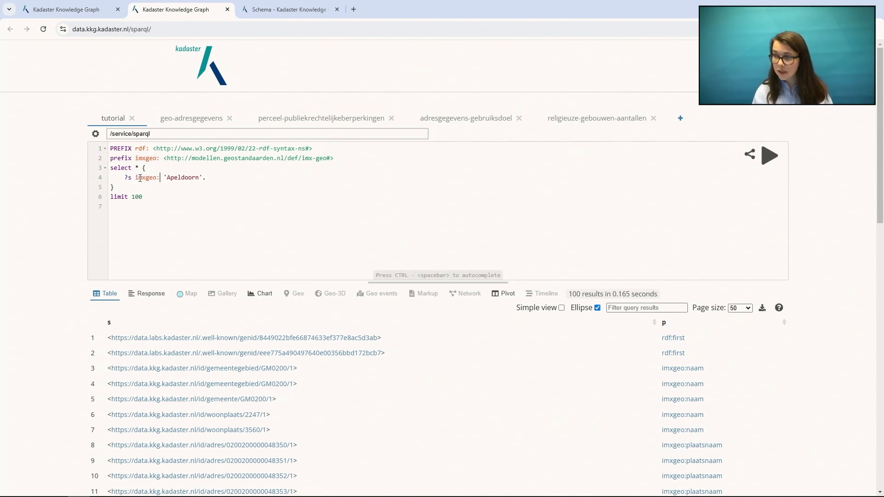
text(b)
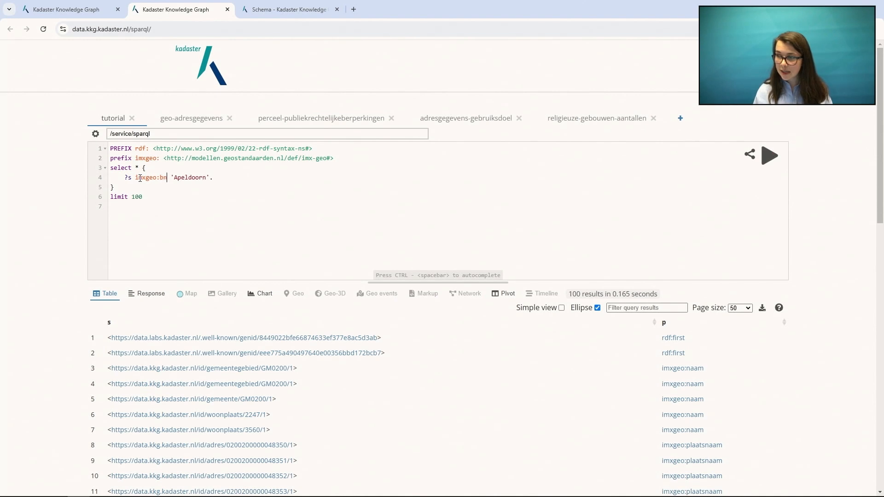
key(BackSpace)
text(naam)
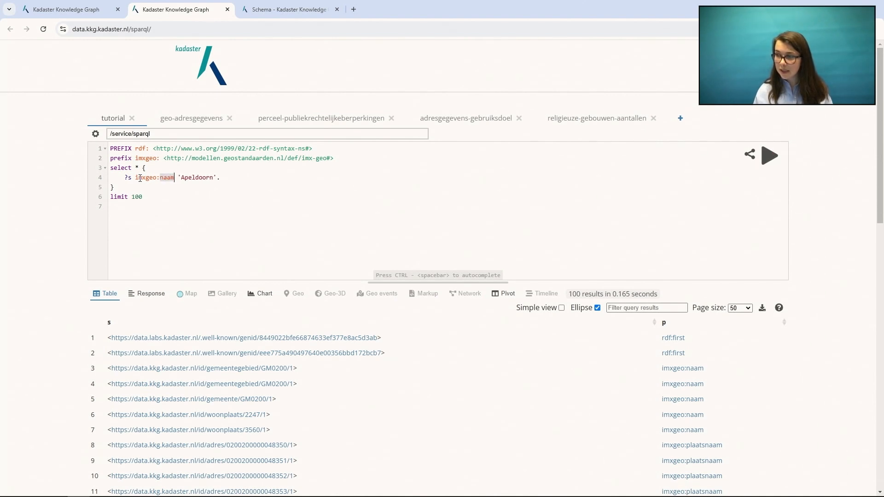
click(580, 206)
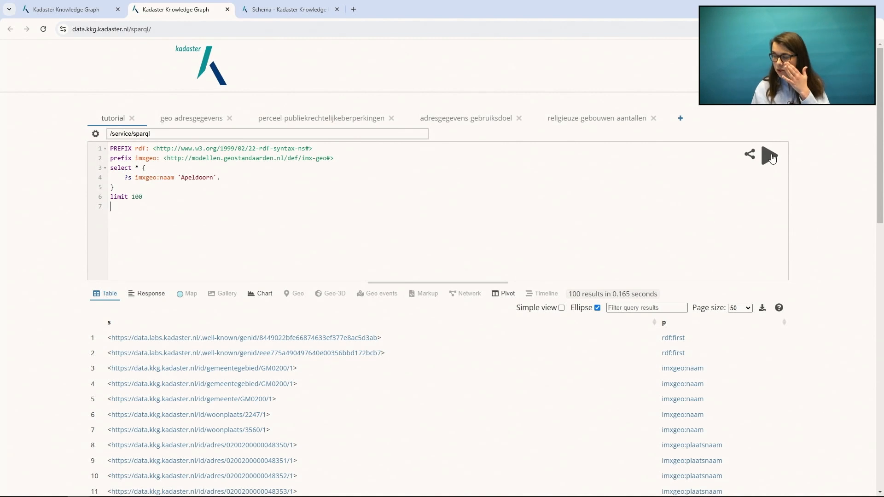
click(769, 156)
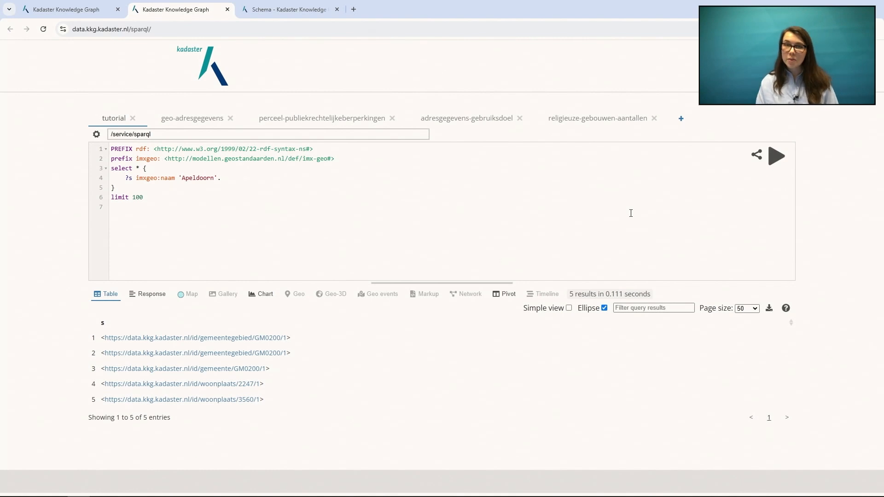
Open the woonplaats/2247/1 resource from the results and inspect its map and properties, such as name, status and geometry
drag(235, 387, 68, 79)
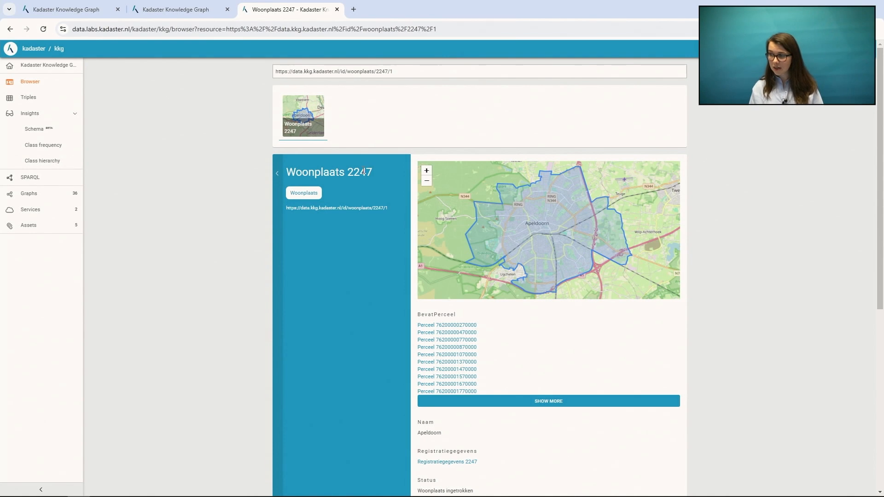
scroll(364, 171, down, 2)
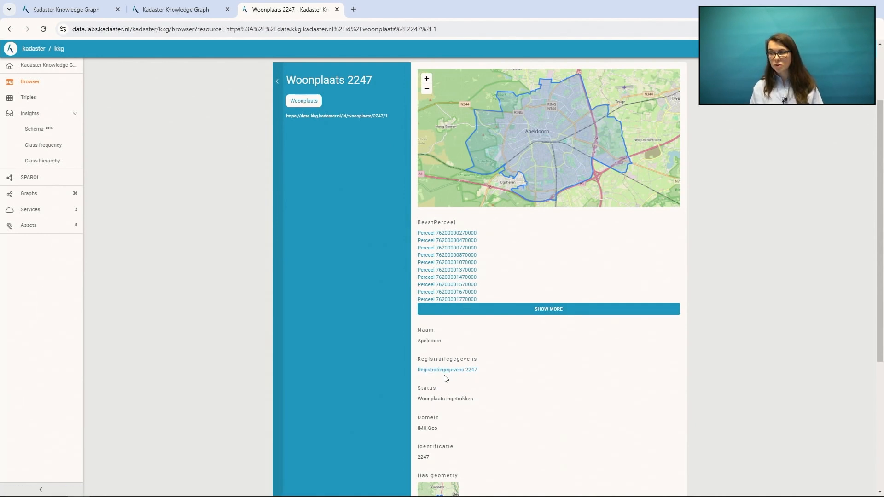
scroll(446, 364, down, 2)
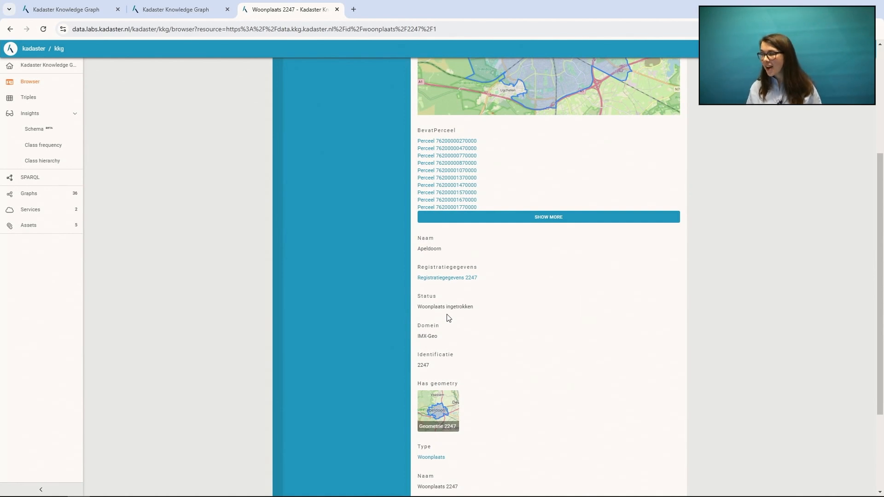
scroll(448, 306, down, 1)
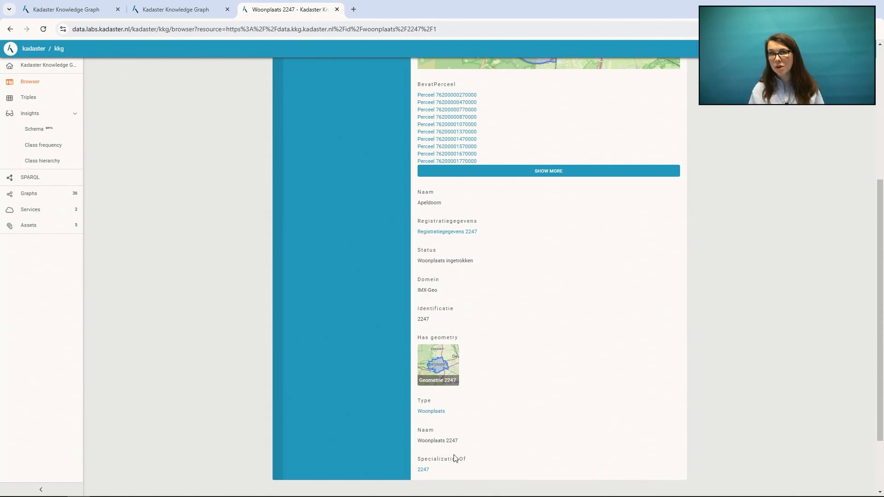
scroll(454, 458, up, 2)
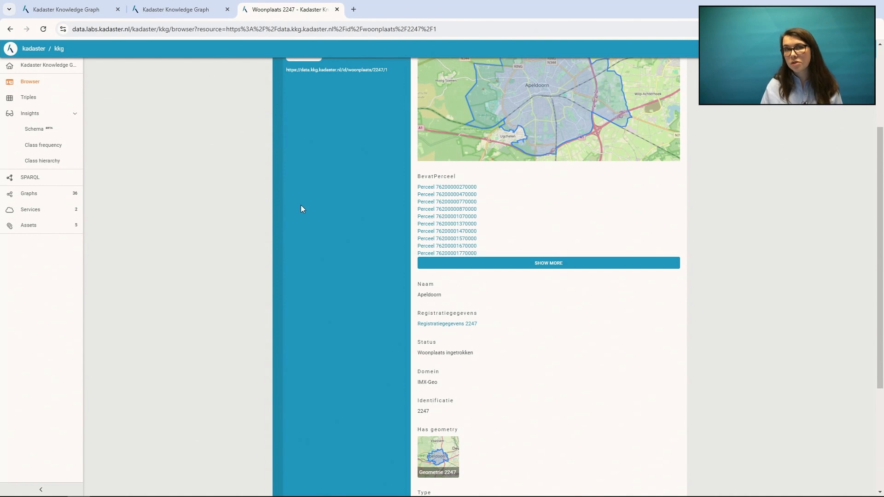
Back in the SPARQL query, extend the Apeldoorn pattern with a semicolon and the line imxgeo:status ?status ., and run it
click(179, 9)
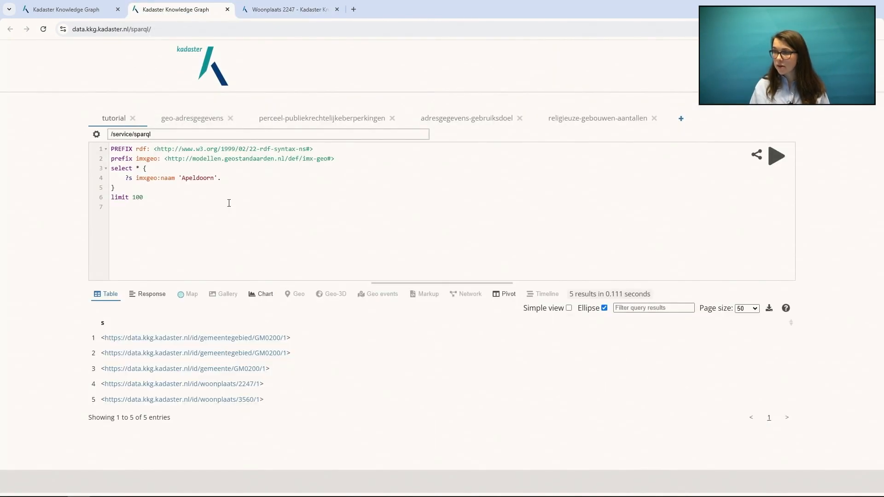
click(228, 178)
text(;)
key(Return)
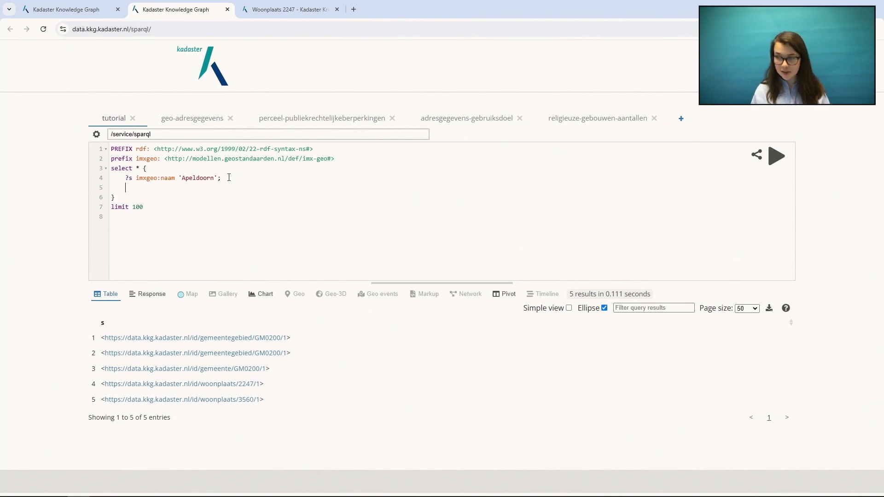
text(imxgeo:)
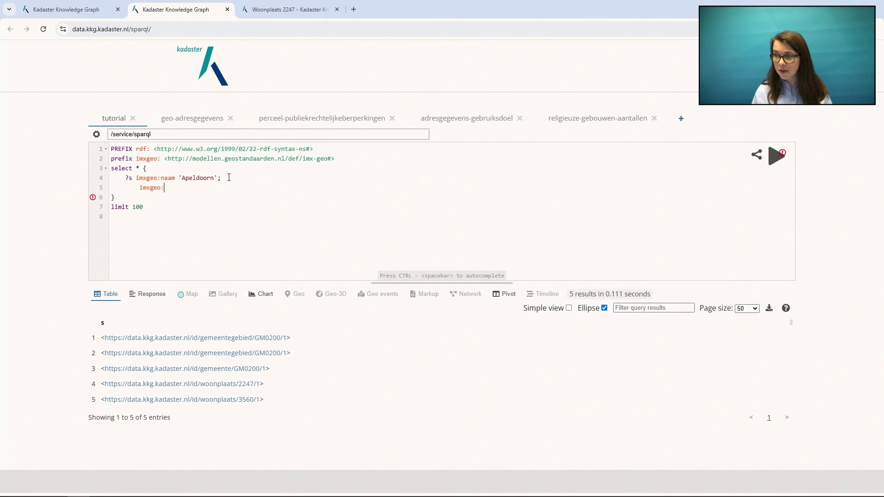
text(sta)
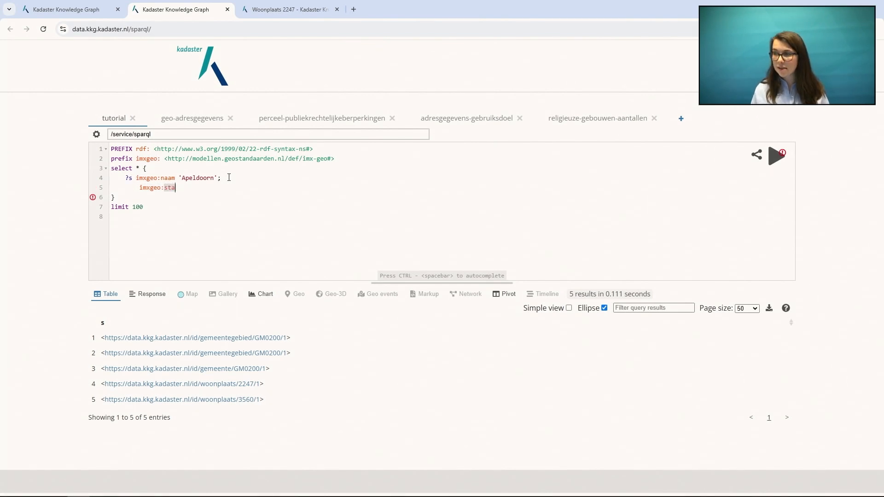
text(tus ?status .)
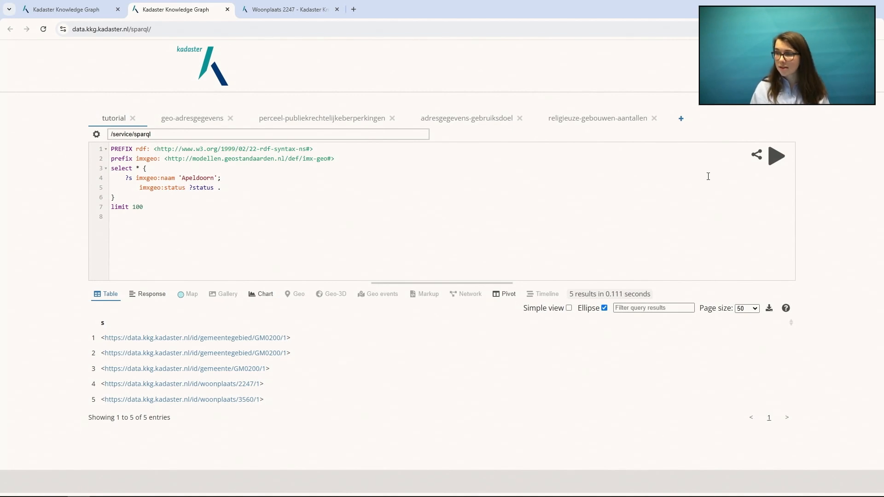
click(777, 157)
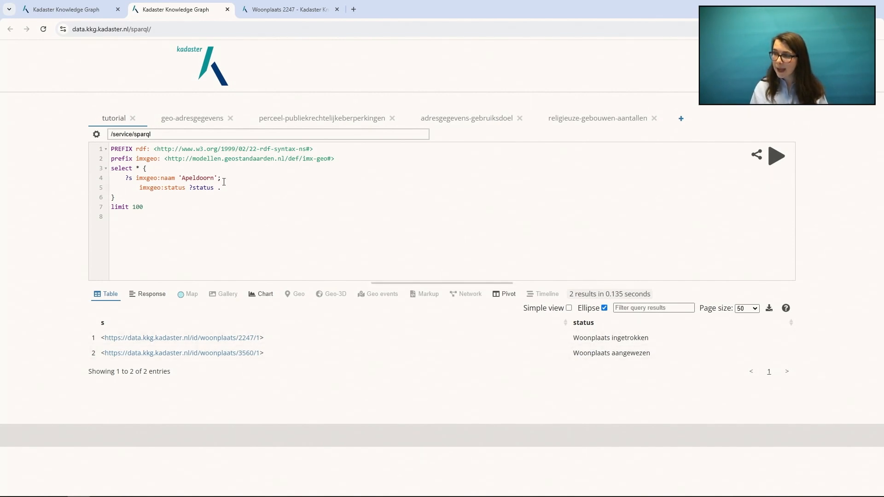
Add the line filter ( ?status = 'Woonplaats aangewezen') below the status pattern and run the query
key(Return)
text(filter ()
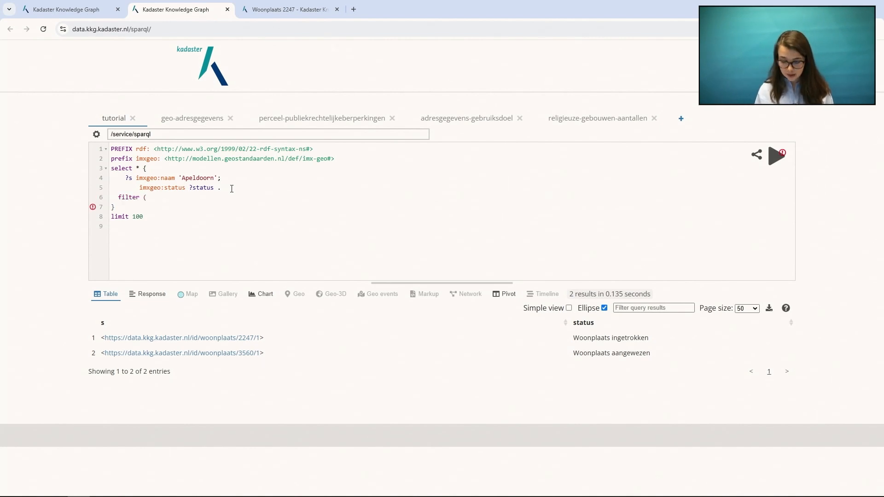
text( ?status )
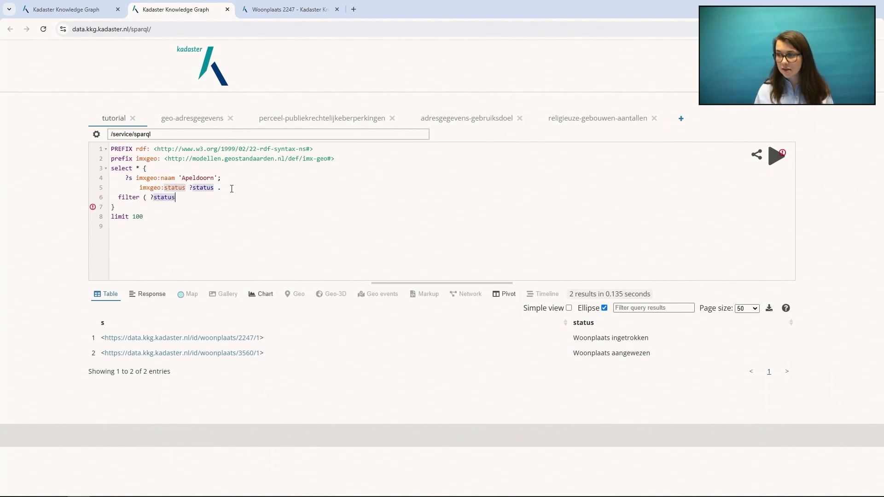
text(= ')
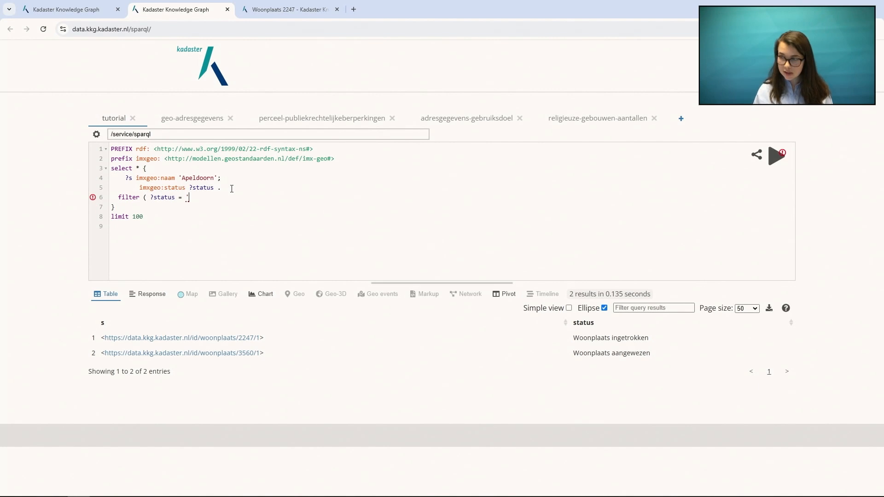
text(Woonpla)
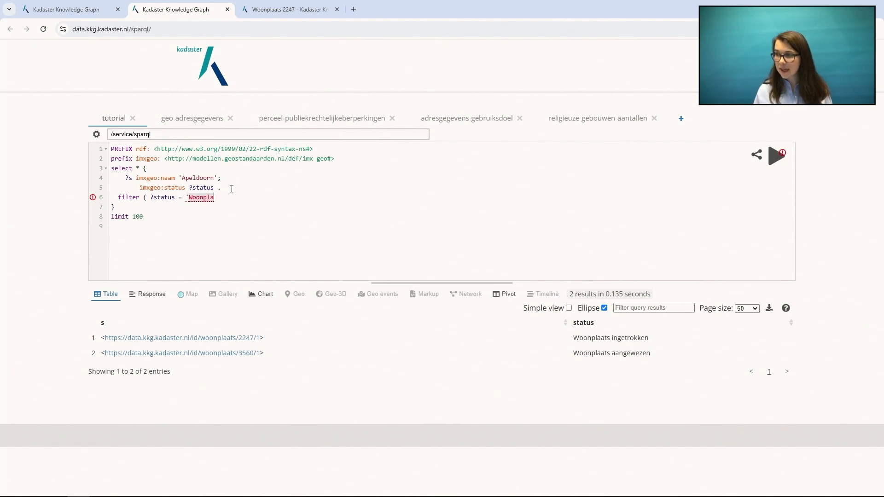
text(ats aange)
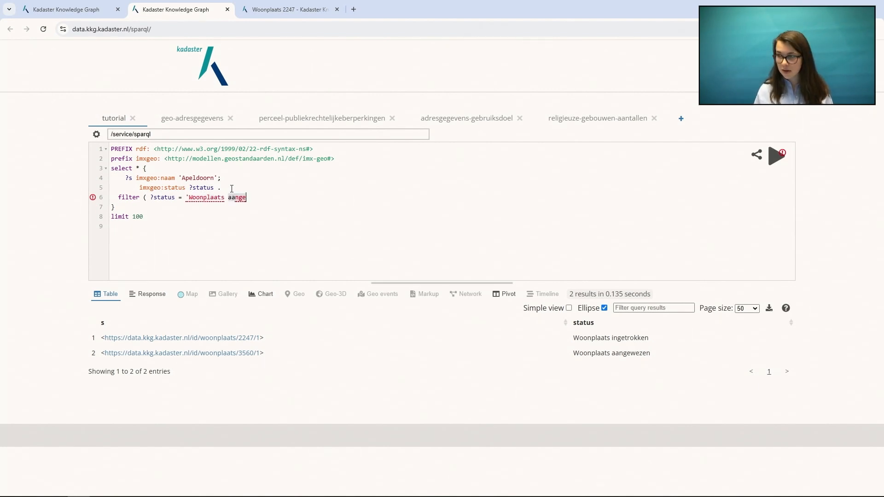
text(wezen)
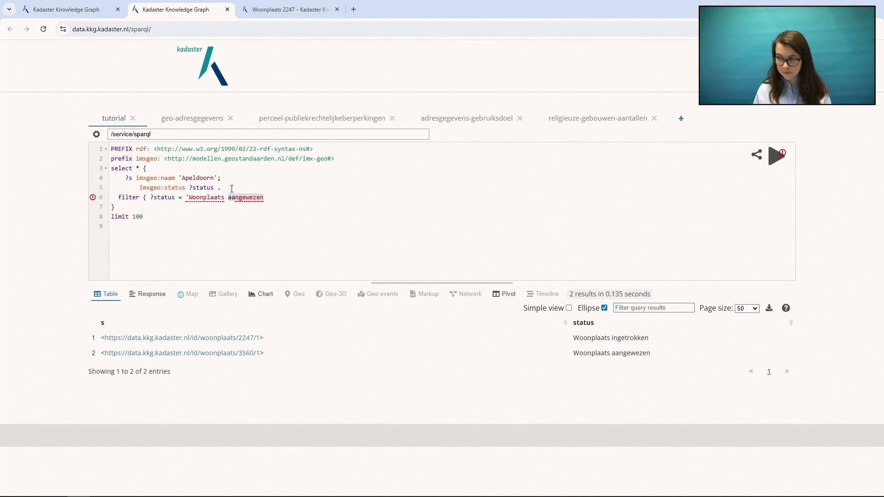
text('))
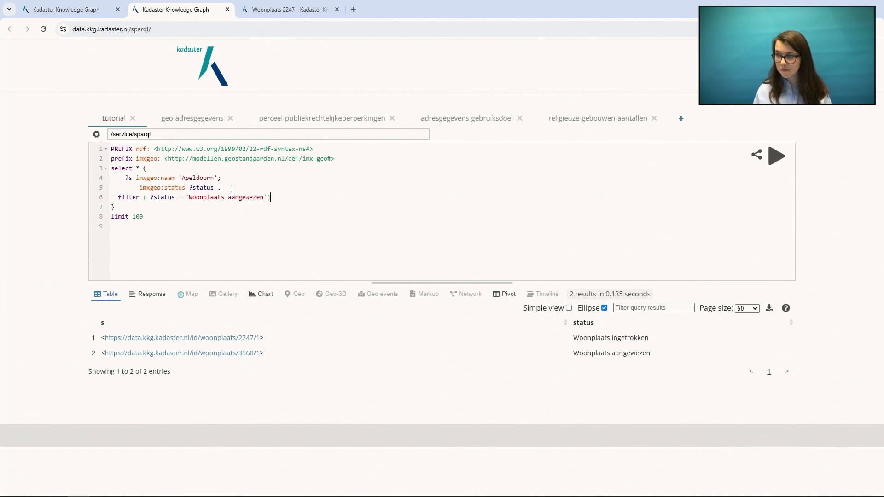
click(773, 157)
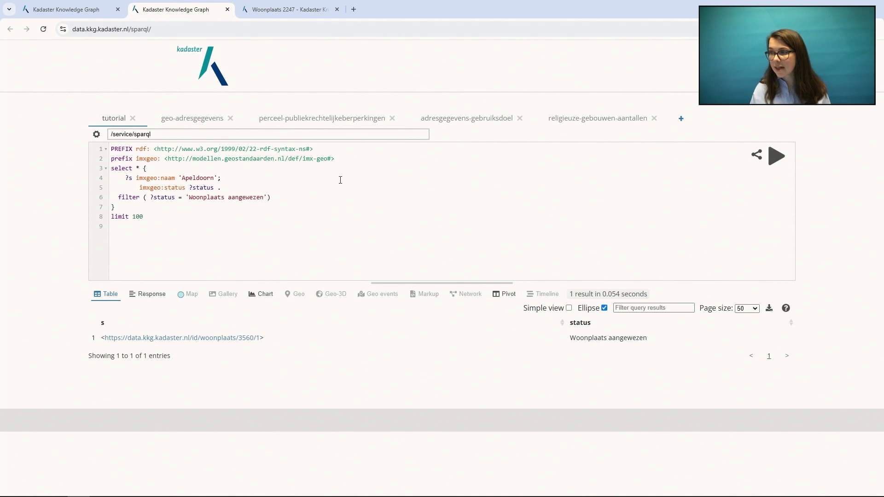
Insert the class pattern a imxgeo:Woonplaats ; between ?s and imxgeo:naam, align the status line with it, and run the query
click(137, 177)
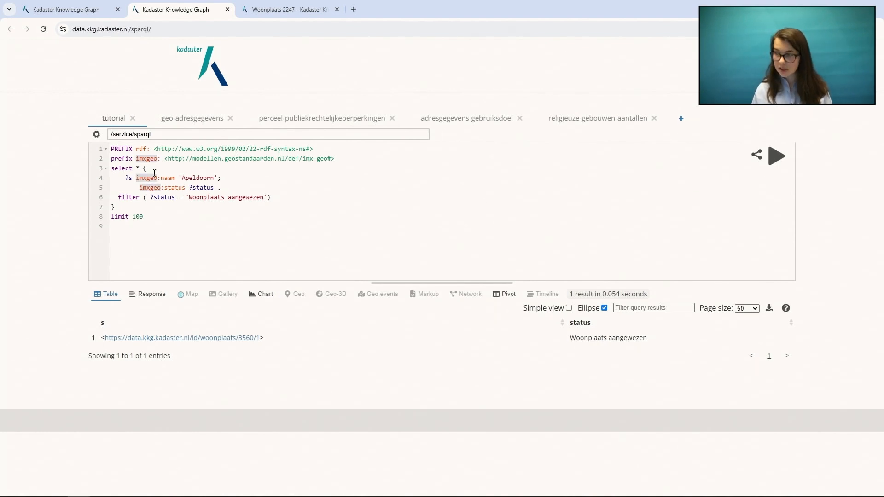
key(Return)
text(a )
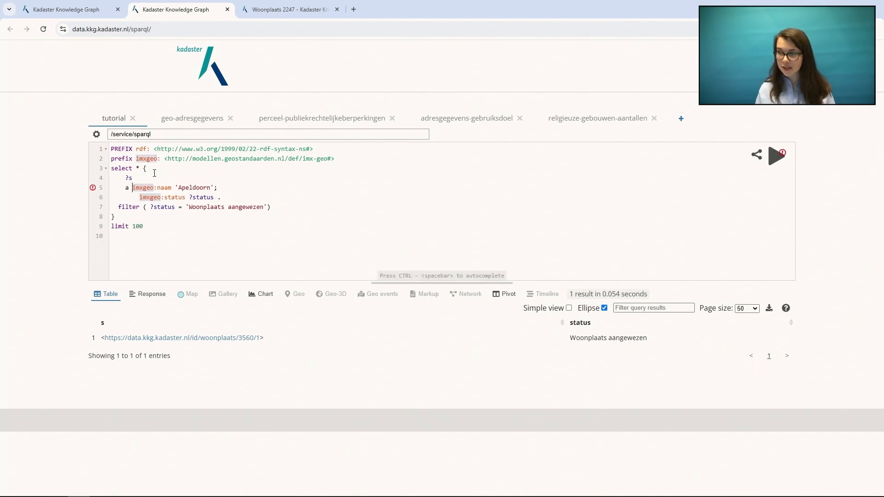
text(imxgeo:Woonplaats )
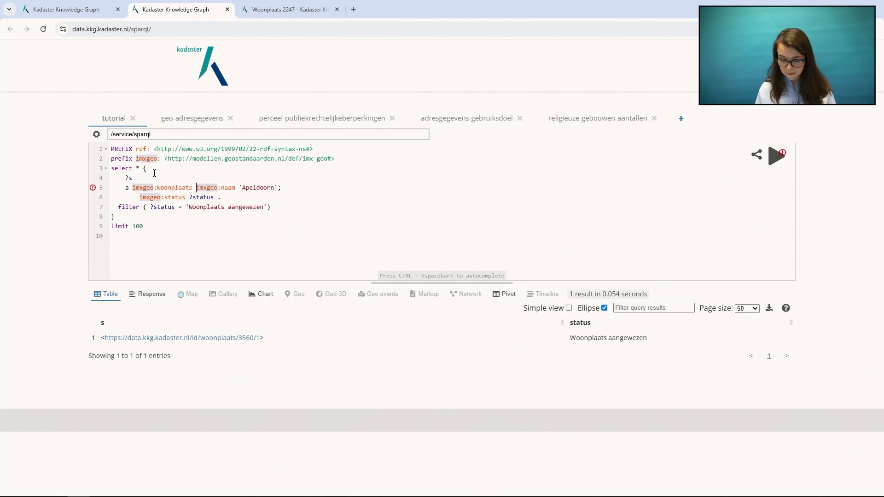
text(;)
key(Return)
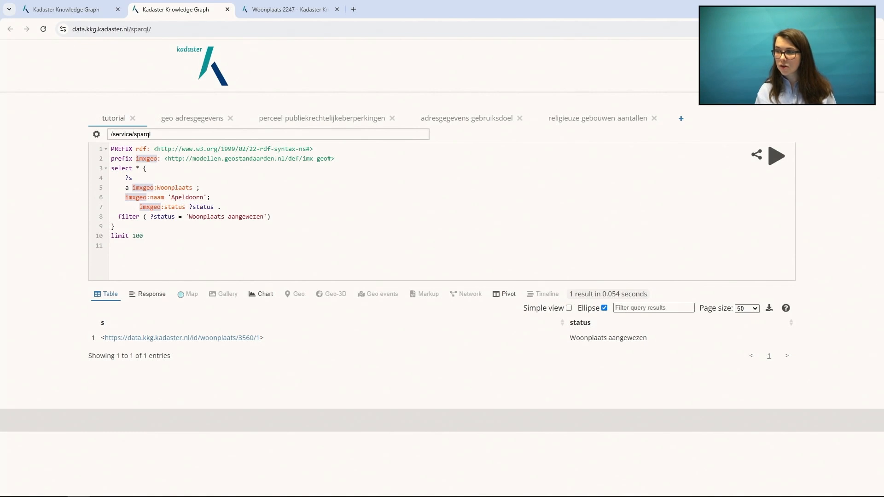
key(BackSpace)
key(BackSpace)
key(BackSpace)
key(BackSpace)
click(785, 157)
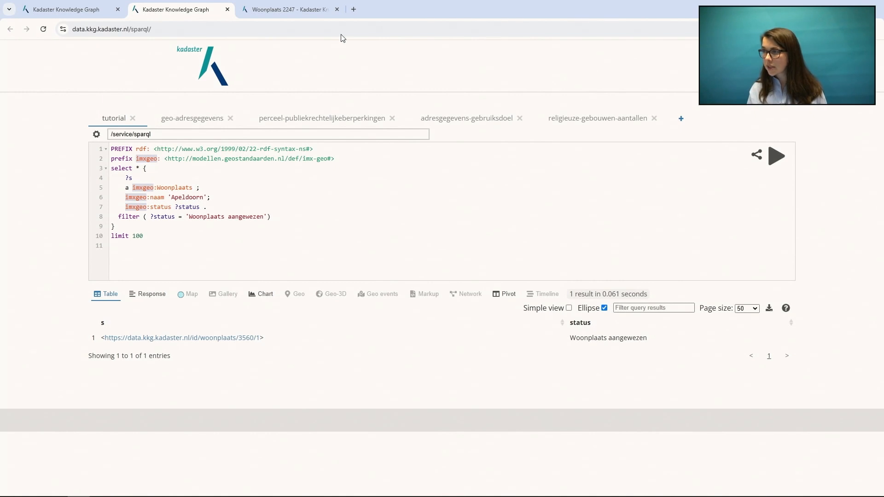
Switch to the Kadaster Knowledge Graph data browser, open its schema and filter the diagram to the class imxgeo:Woonplaats
click(306, 12)
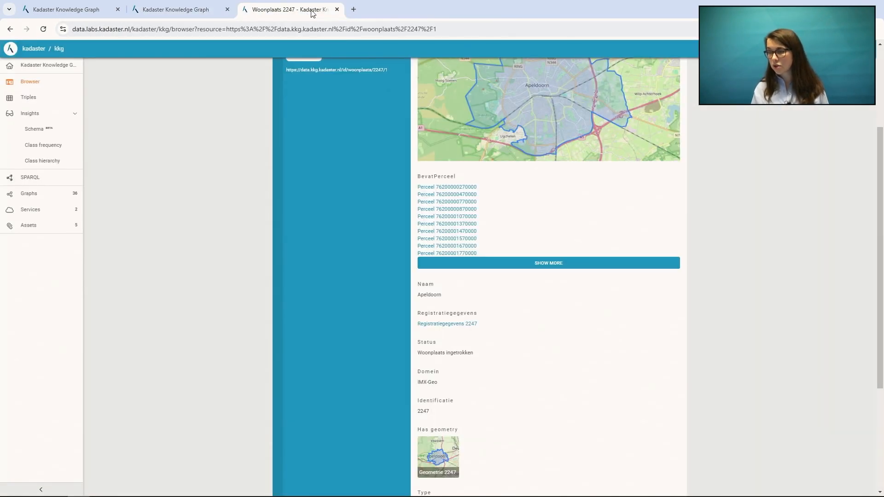
click(59, 135)
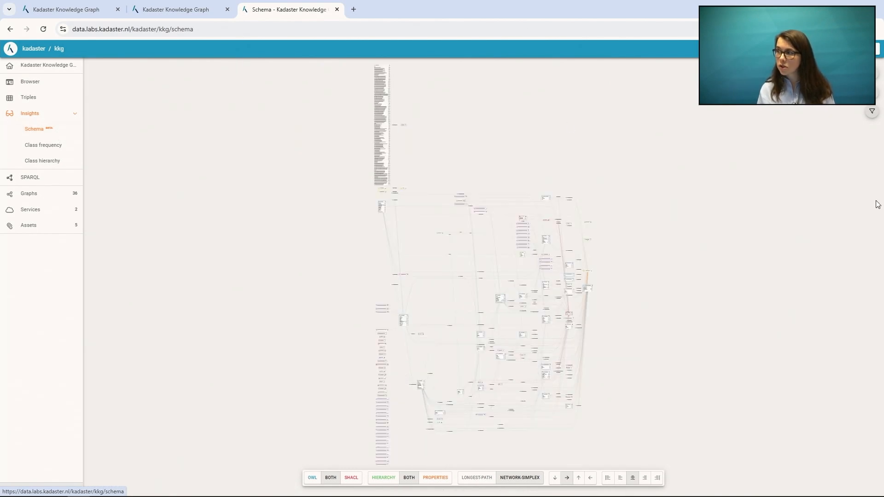
click(871, 114)
text(Woonplaats)
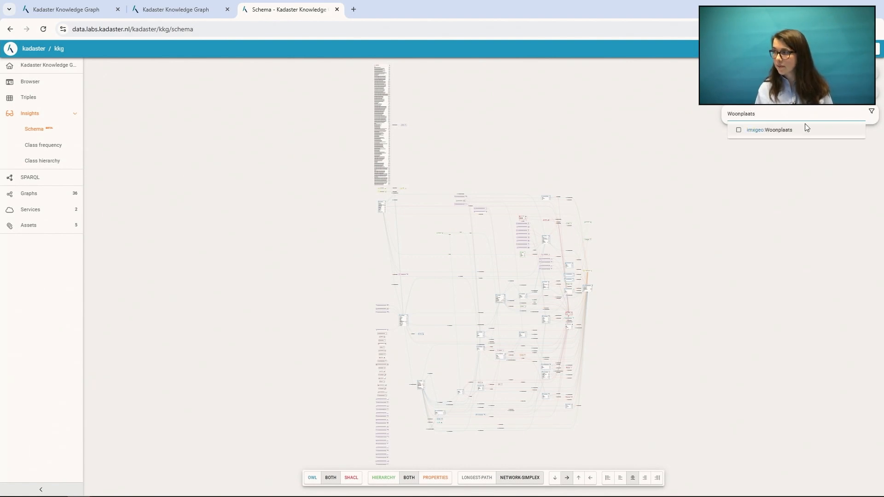
key(Return)
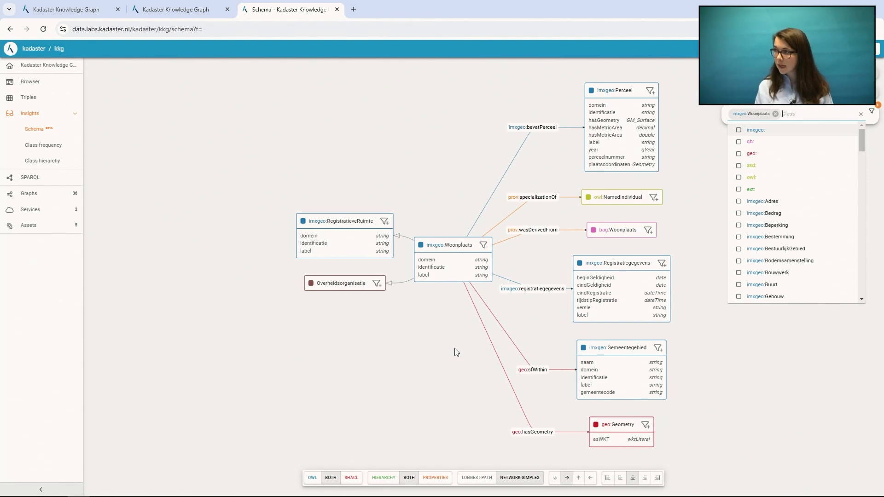
Replace the schema's class filter with imxgeo:Gebouw and examine that class's properties and relations
click(776, 113)
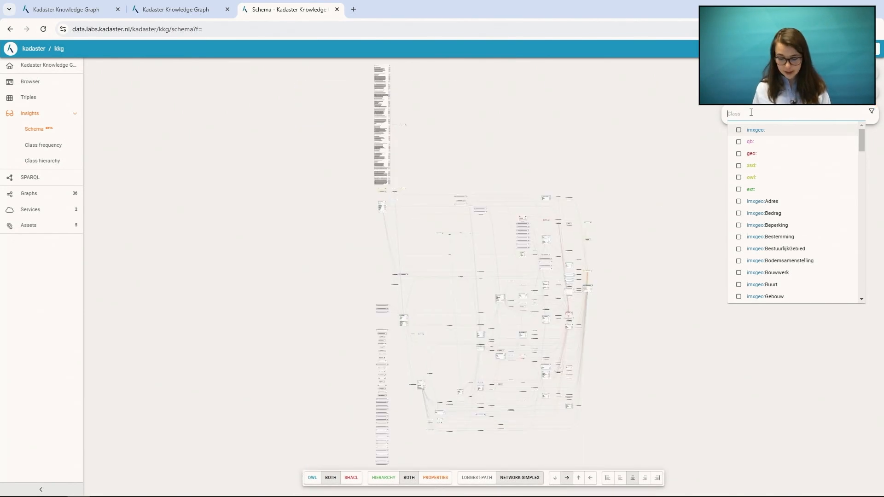
text(Gebouw)
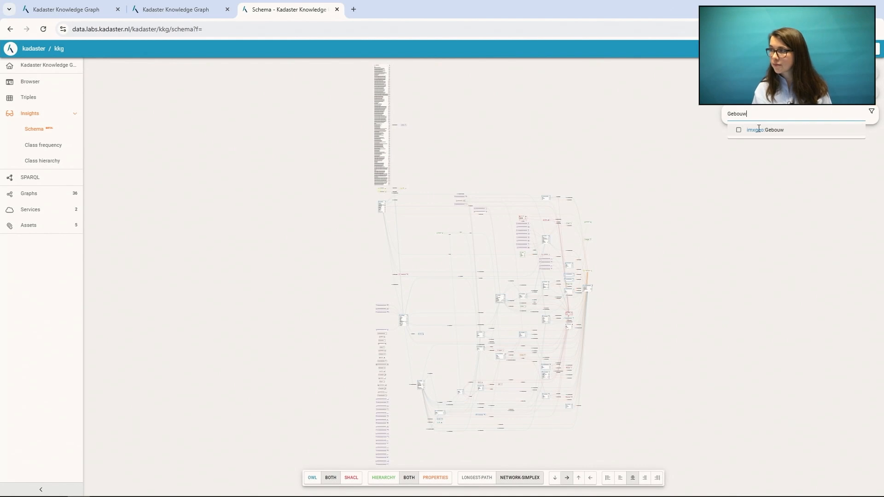
click(759, 131)
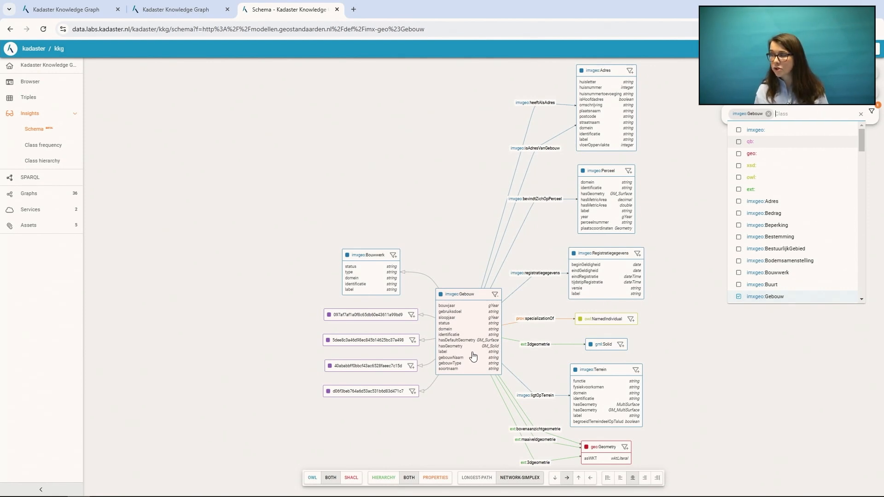
Back in the SPARQL query, try imxgeo:Gebouw as the class of ?s and restore it to imxgeo:Woonplaats
click(184, 11)
click(186, 197)
click(166, 187)
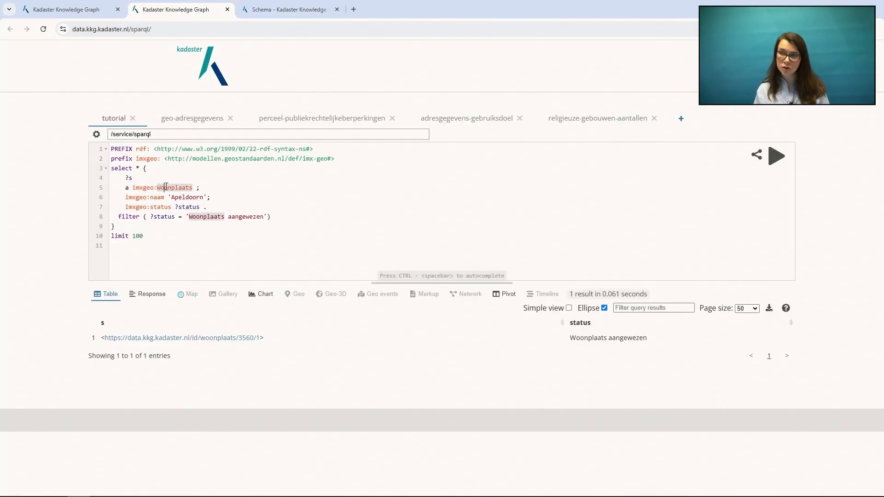
double_click(167, 187)
text(Geb)
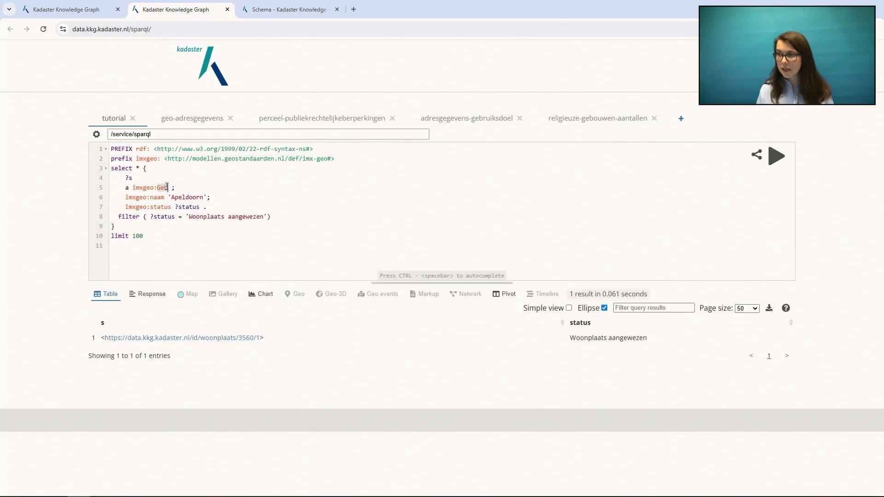
text(ou)
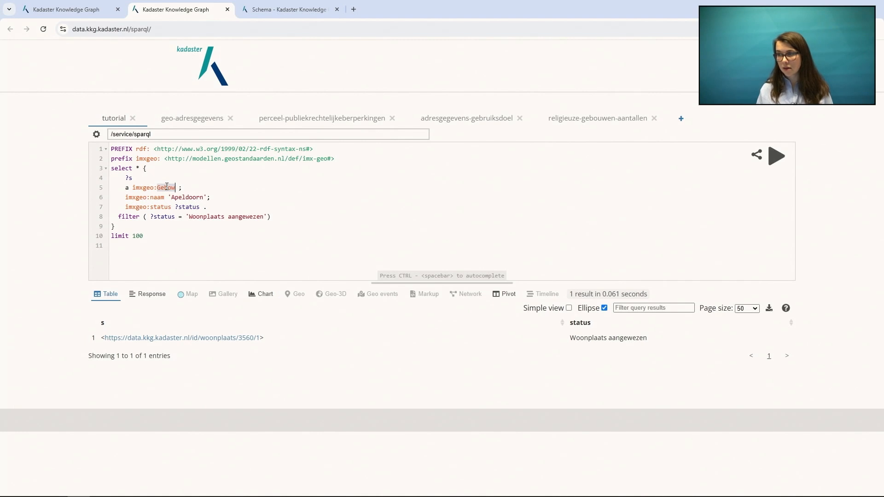
text(ouw)
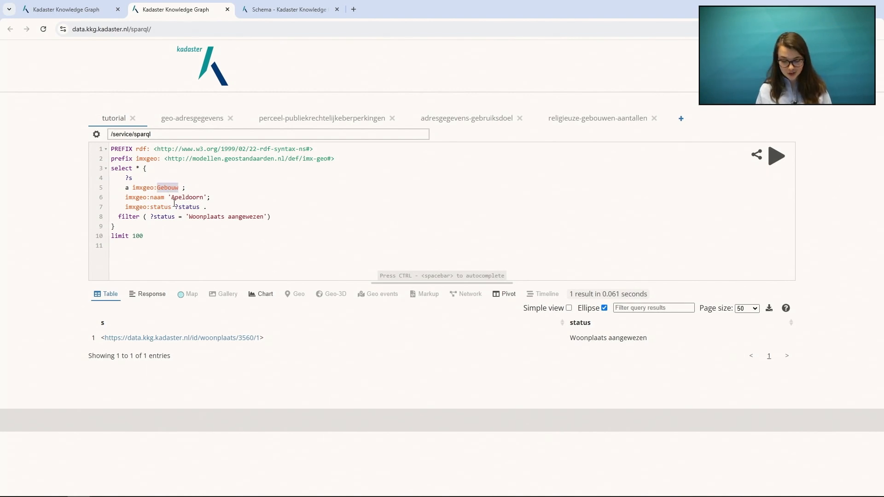
text(Woonplaats)
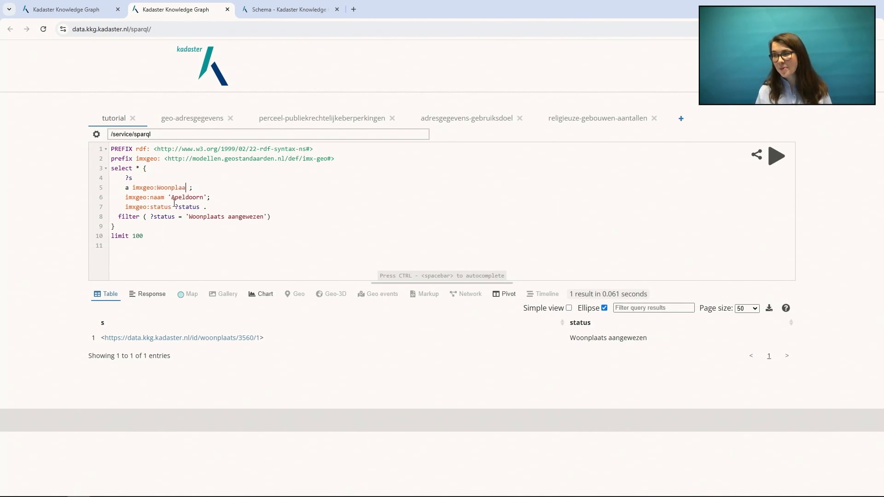
click(273, 207)
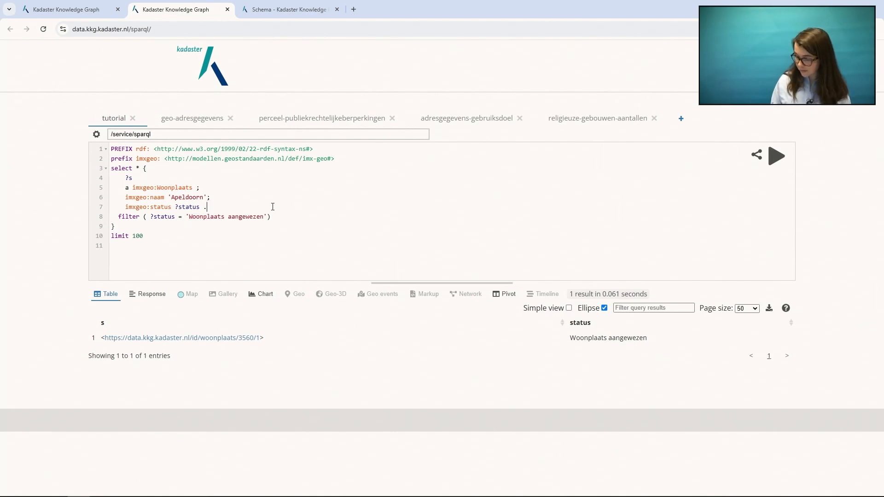
In the schema diagram, replace the Gebouw filter with imxgeo:Woonplaats and examine how it relates to other classes such as Perceel
click(299, 9)
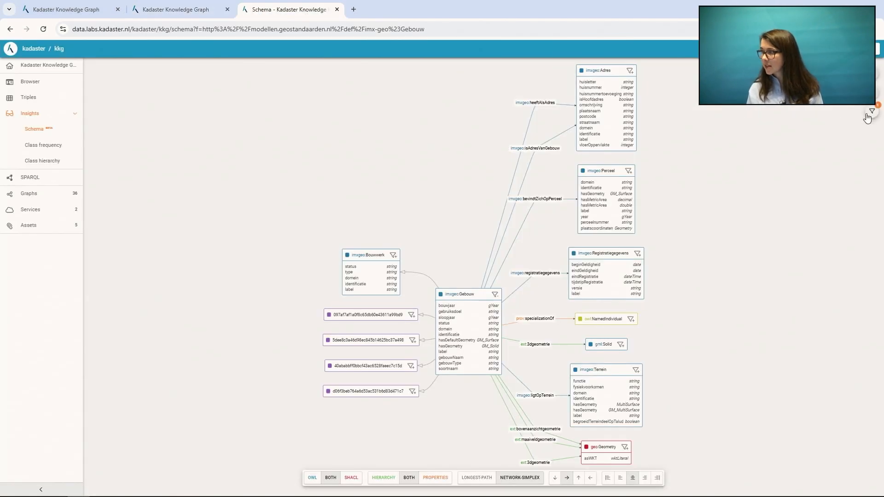
click(871, 111)
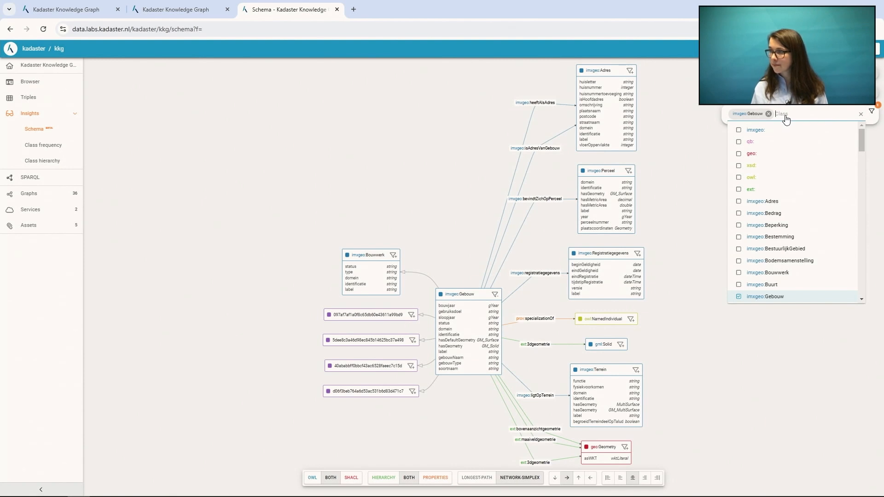
key(BackSpace)
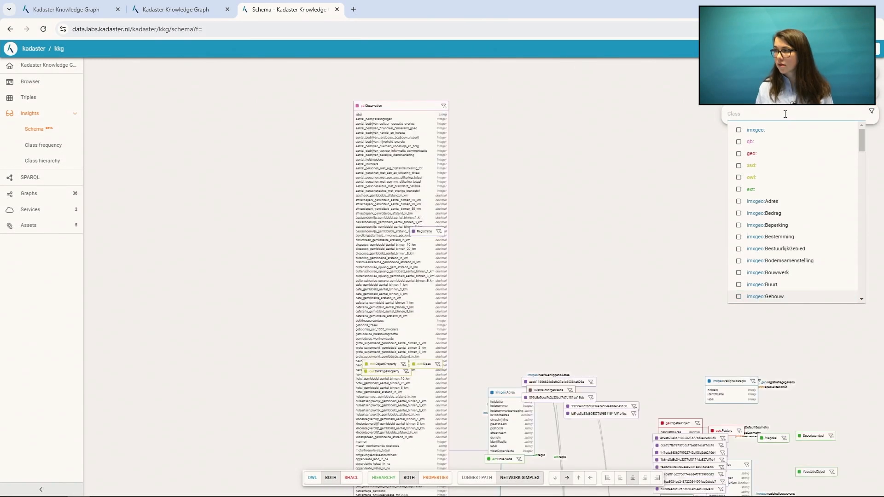
text(Woon)
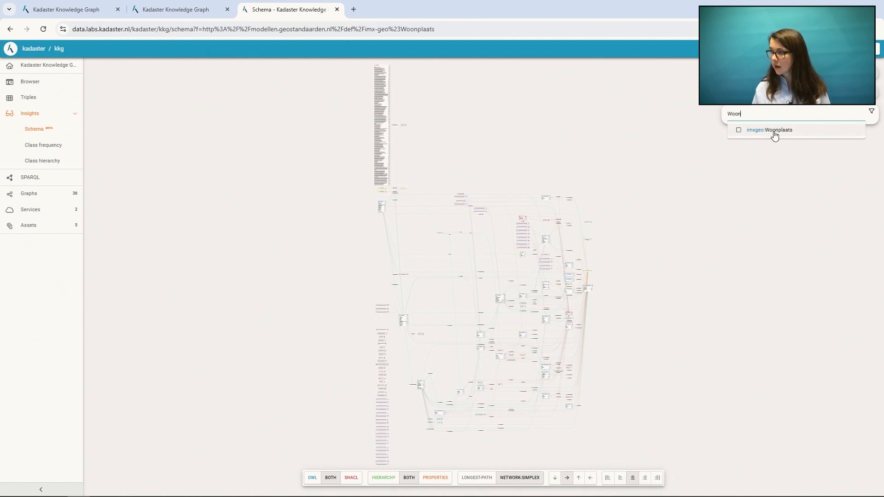
click(775, 131)
click(708, 206)
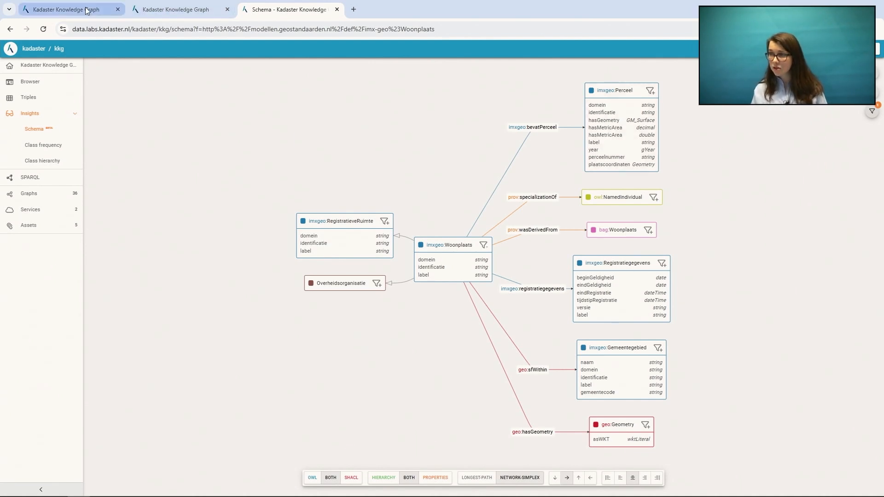
Extend the Woonplaats query with the triple imxgeo:bevatPerceel ?perceel, run it and look through the returned parcels
click(175, 9)
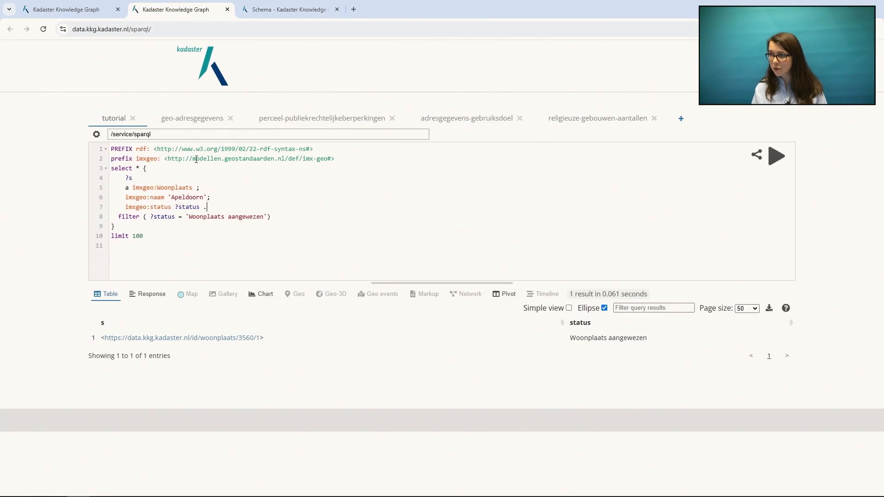
key(BackSpace)
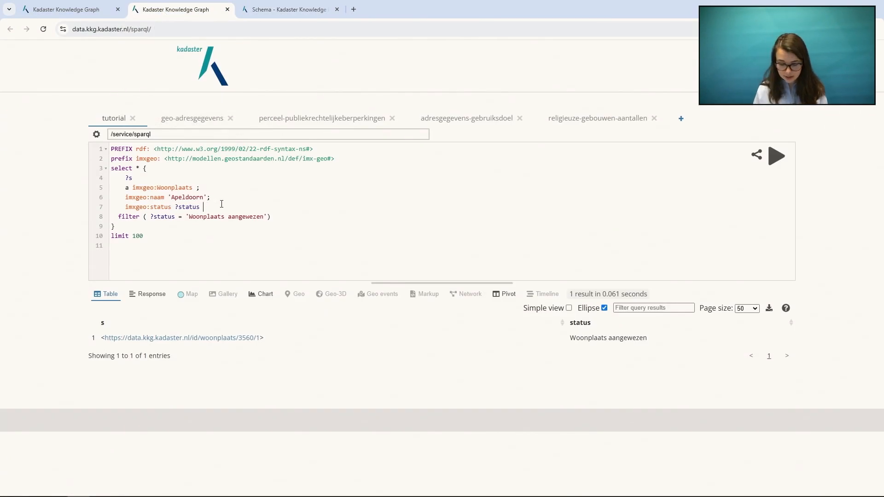
text(;)
key(Return)
text(imxg)
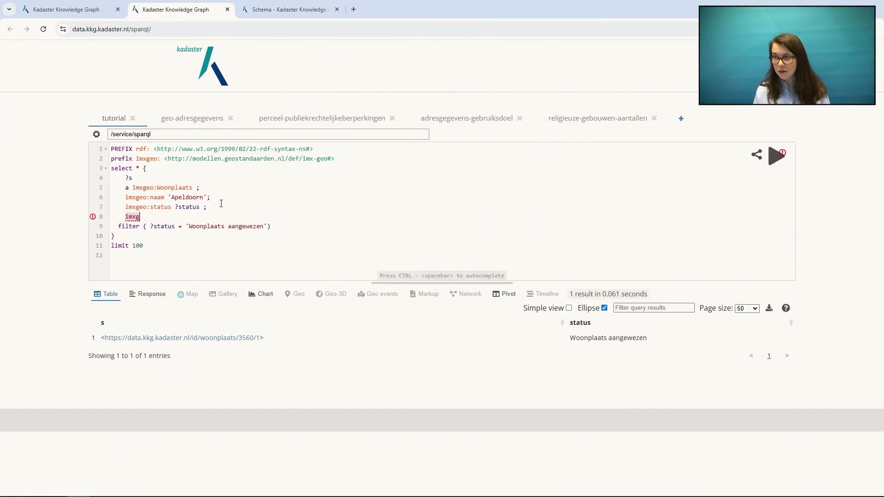
text(eo:bevat)
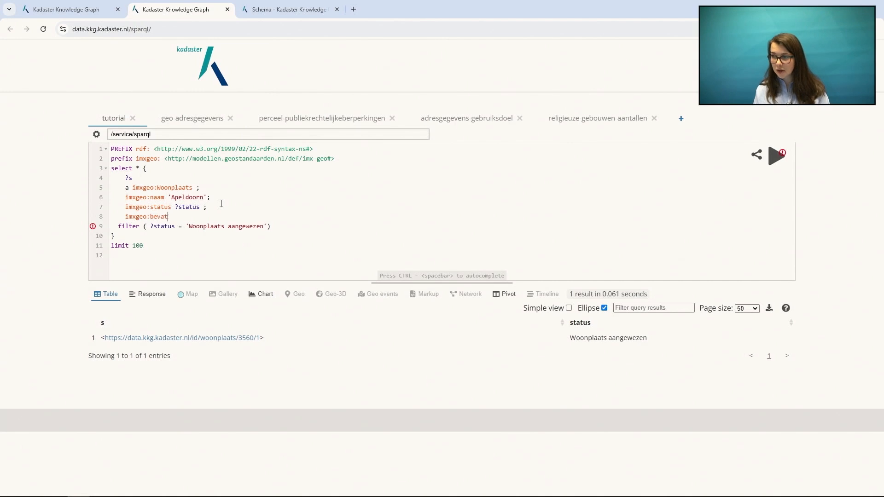
text(Perceel )
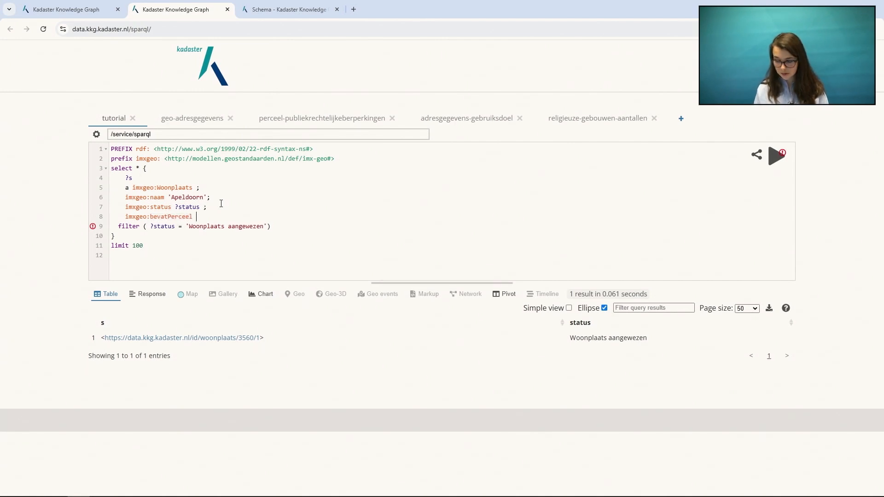
text(?perceel .)
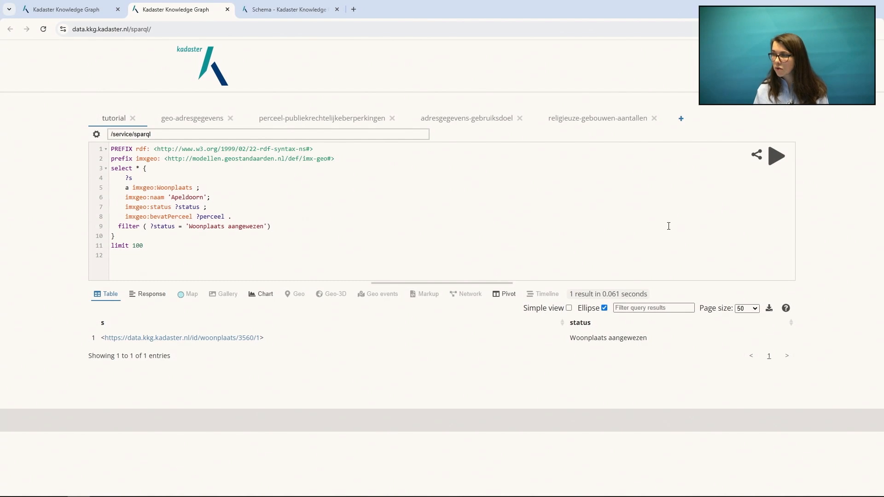
click(774, 158)
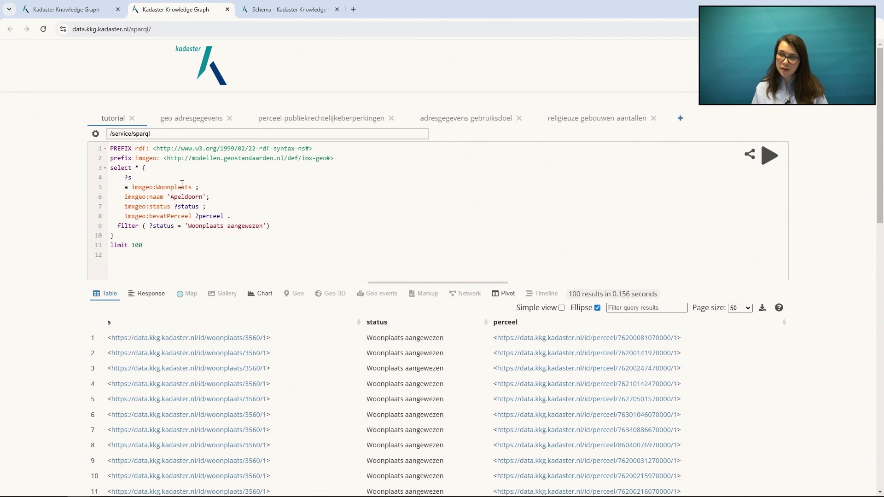
double_click(236, 228)
click(303, 265)
scroll(478, 339, down, 7)
scroll(474, 333, up, 6)
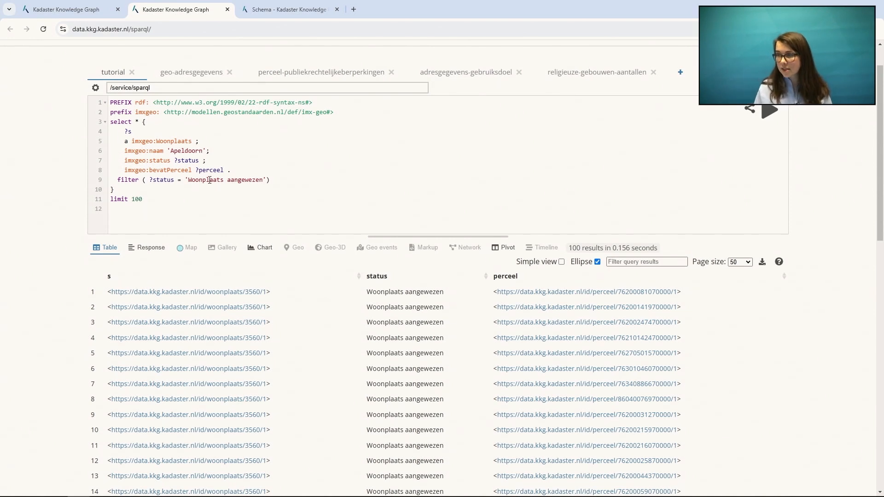
Replace the Woonplaats pattern in the query body with ?adres a imxgeo:Adres and run the query
drag(284, 179, 129, 128)
text(adres)
key(Return)
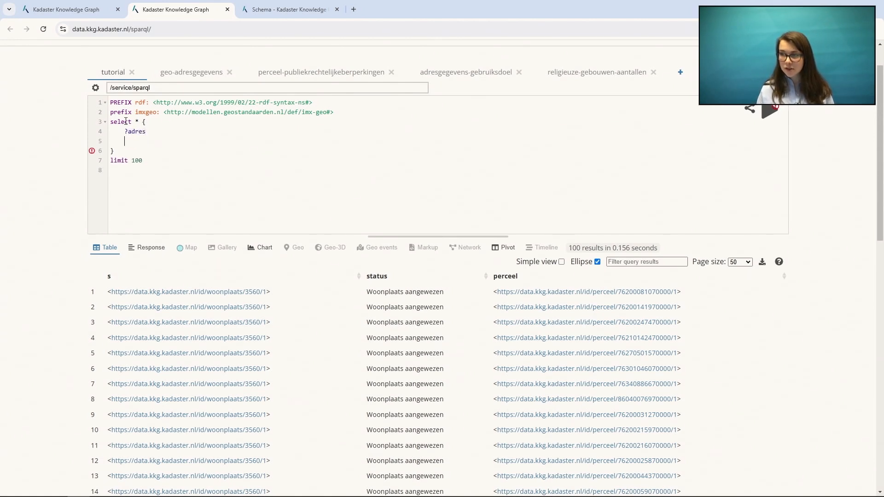
text(a )
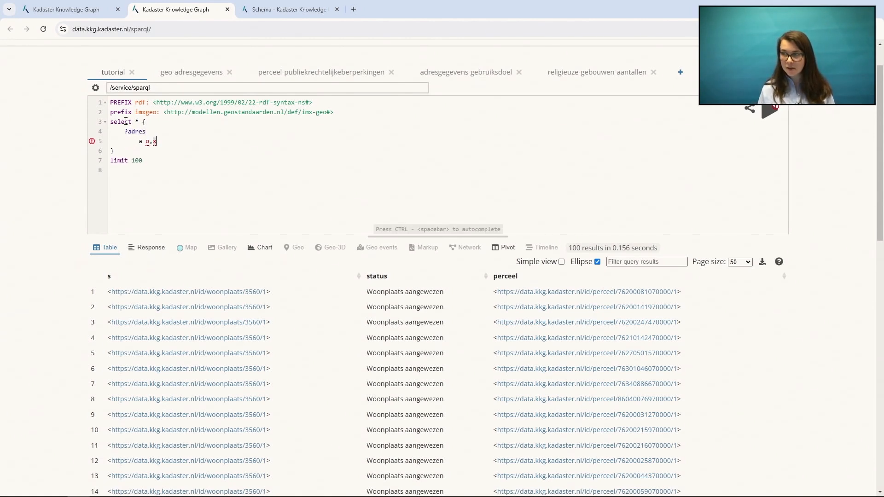
text(imxgeo:)
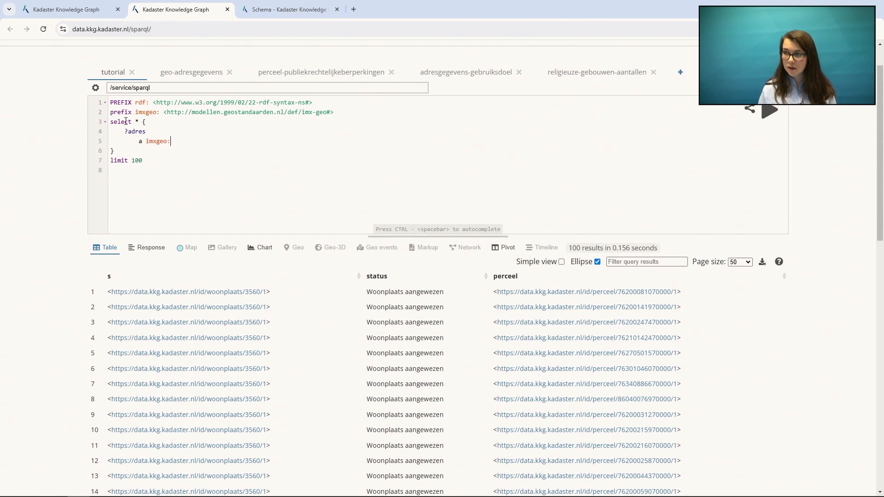
text(Adres .)
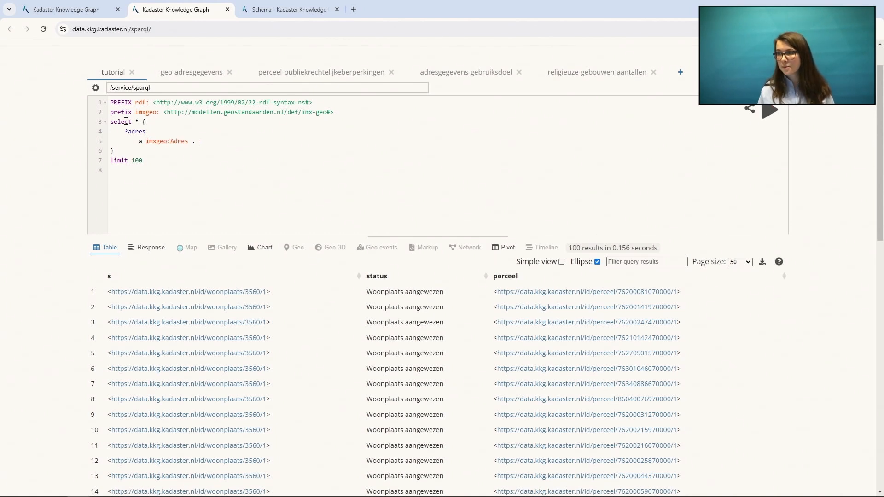
click(770, 109)
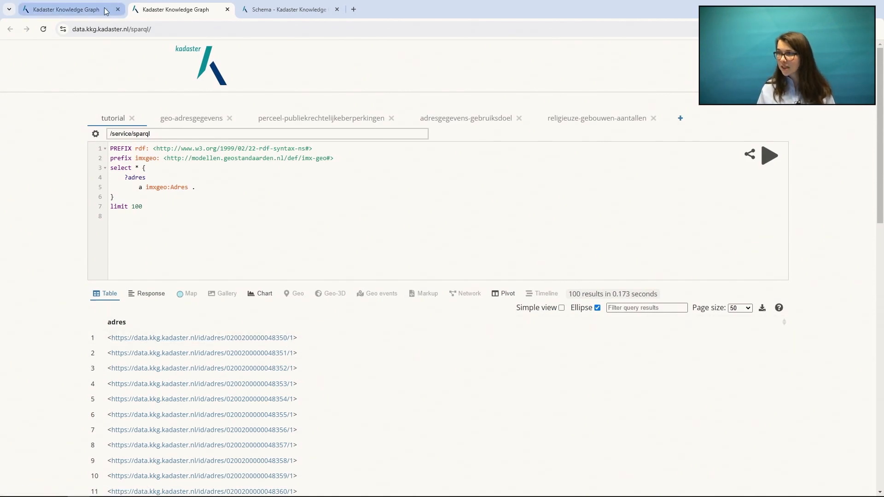
In the schema diagram, replace the imxgeo:Woonplaats class filter with imxgeo:Adres
click(264, 15)
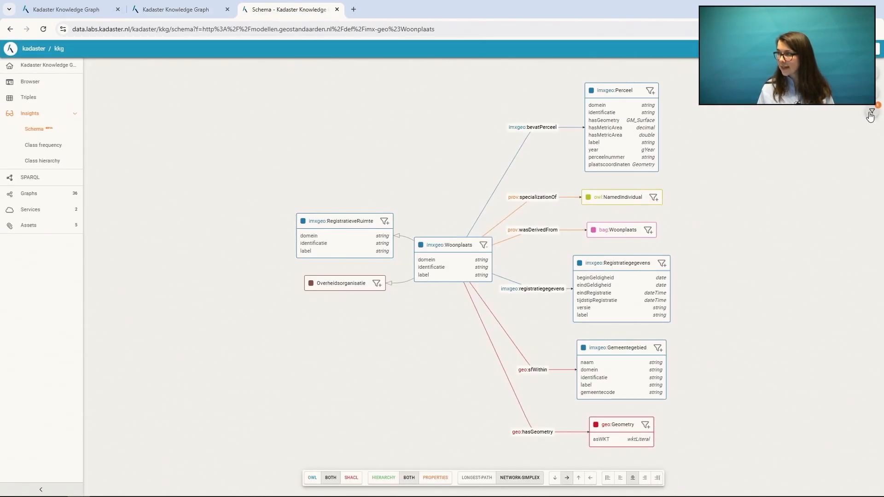
click(871, 112)
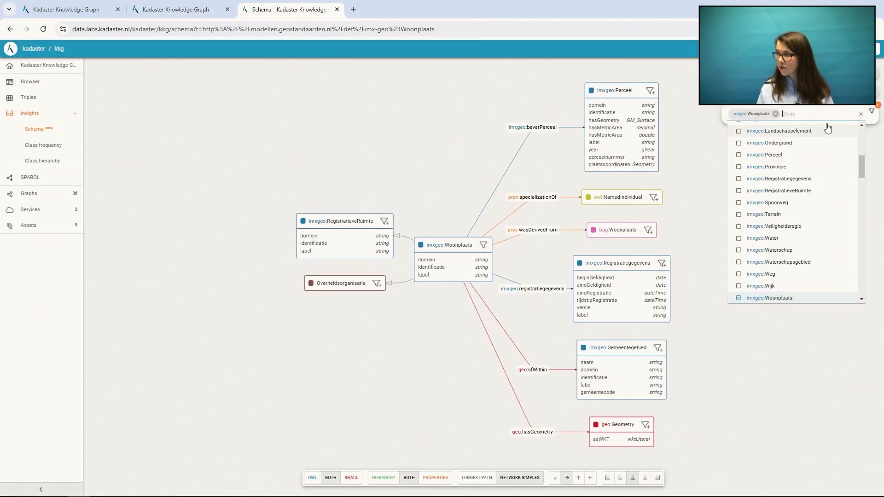
click(776, 114)
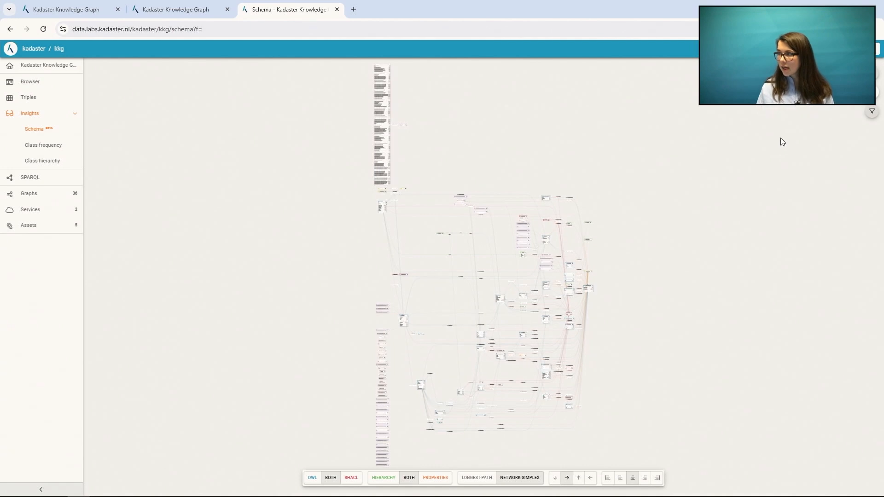
click(871, 113)
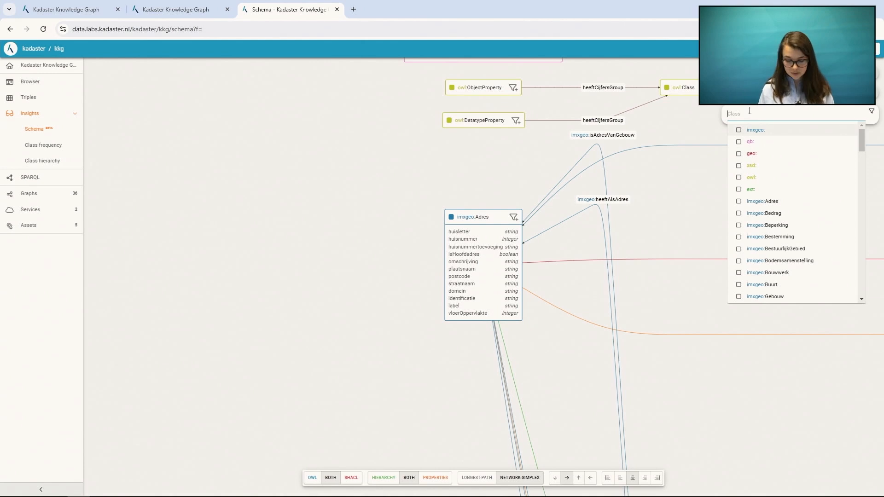
text(Adres)
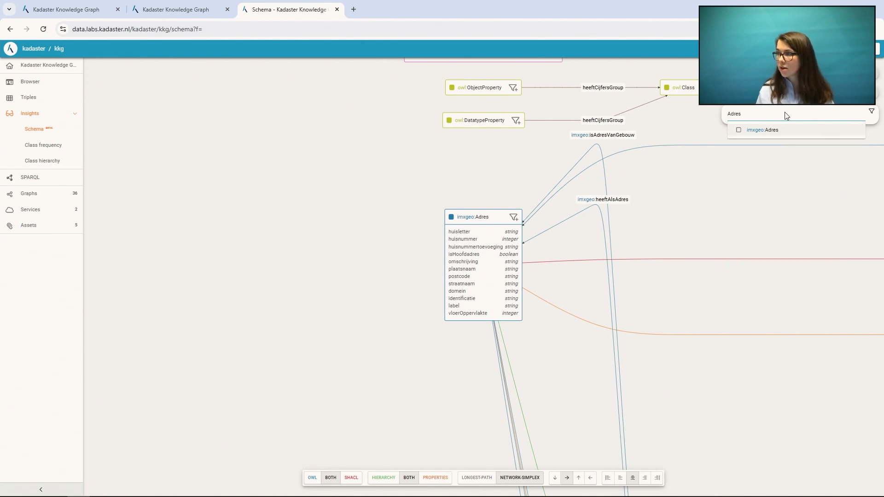
click(772, 132)
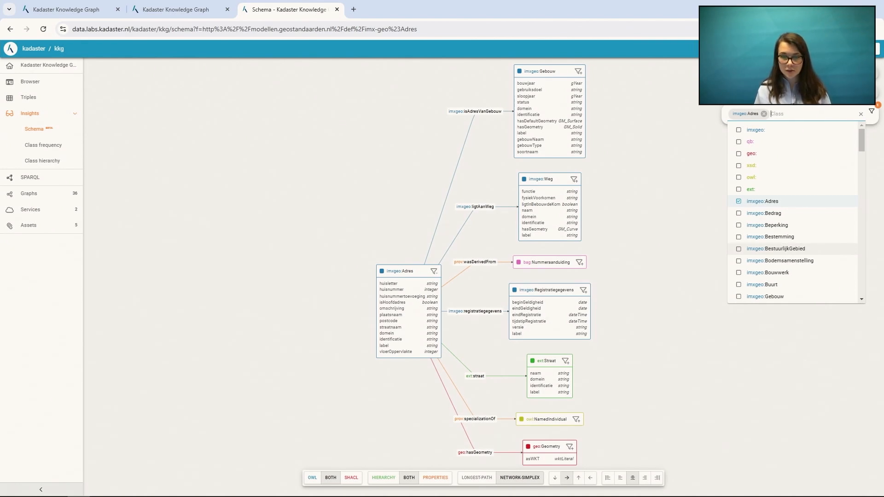
Replace the whole SPARQL query with one for imxgeo:Adres with postcode '1011AB', its huisnummer, straatnaam and plaatsnaam, and optional huisletter and huisnummertoevoeging
key(alt+Tab)
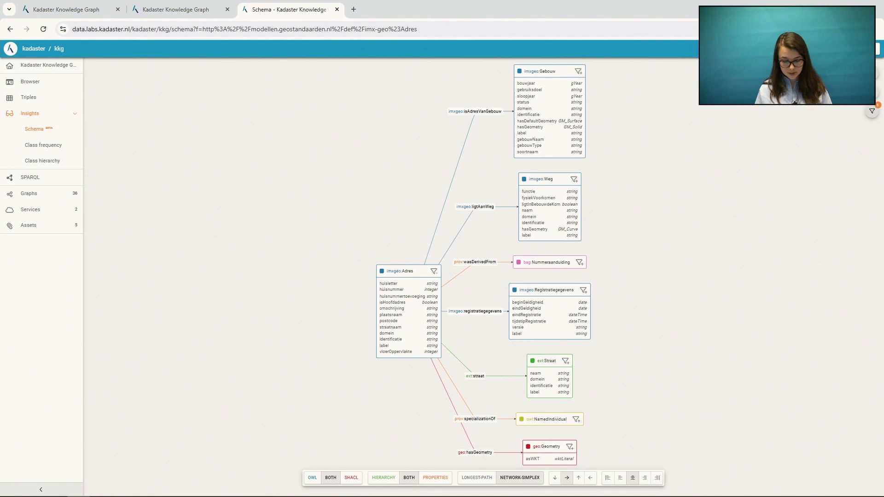
click(168, 9)
drag(163, 205, 104, 148)
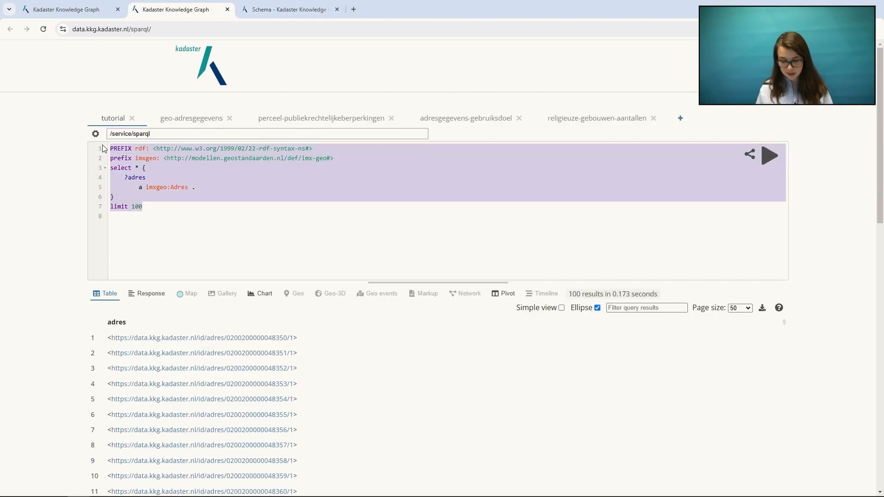
text(prefix imxgeo: <http://modellen.geostandaarden.nl/def/imx-geo#> prefix ext: <https://modellen.kkg.kadaster.nl/def/imxgeo-ext#> select * {   ?adres     a imxgeo:Adres;     imxgeo:postcode '1011AB';     imxgeo:huisnummer ?huisnummer;     imxgeo:straatnaam ?straatnaam ;     imxgeo:plaatsnaam ?woonplaatsnaam .   optional { ?nummeraanduiding imxgeo:huisletter ?huisletter. }   optional { ?nummeraanduiding imxgeo:huisnummertoevoeging ?huisnummertoevoeging. } } limit 100)
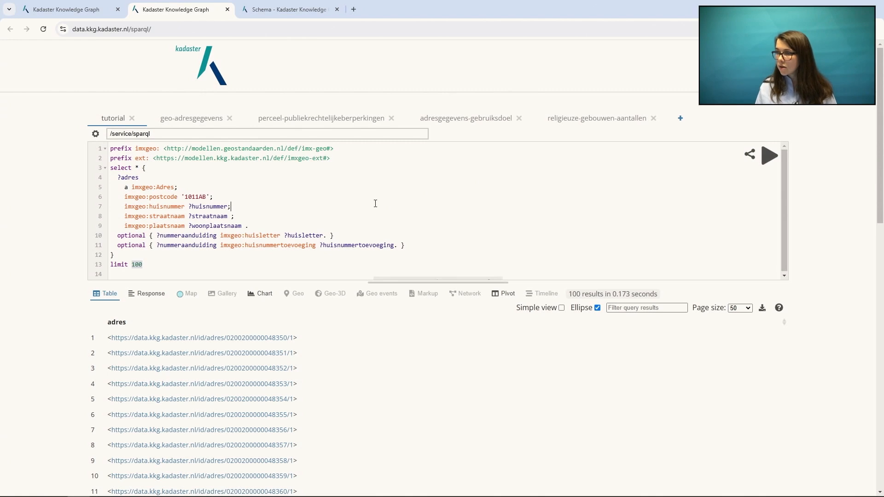
click(267, 182)
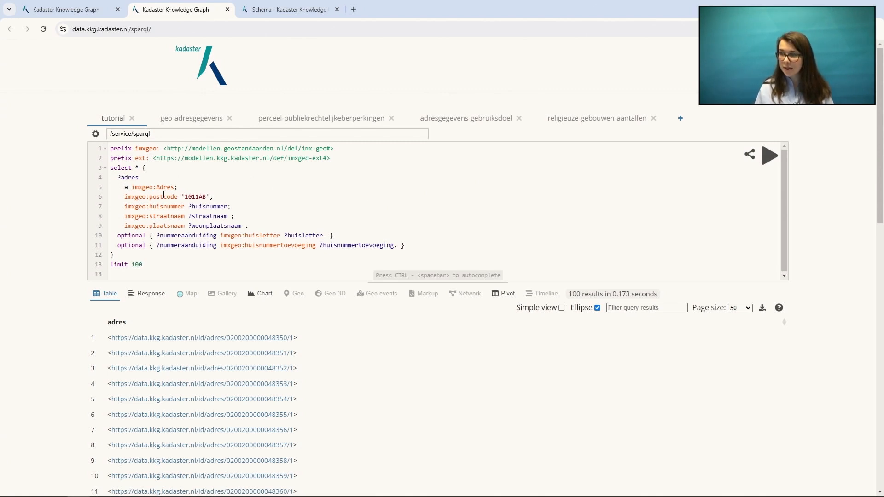
double_click(194, 198)
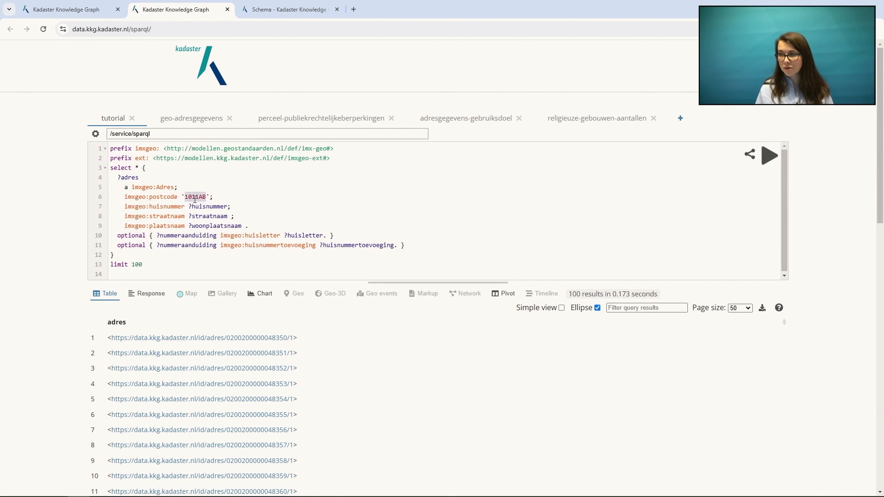
click(238, 203)
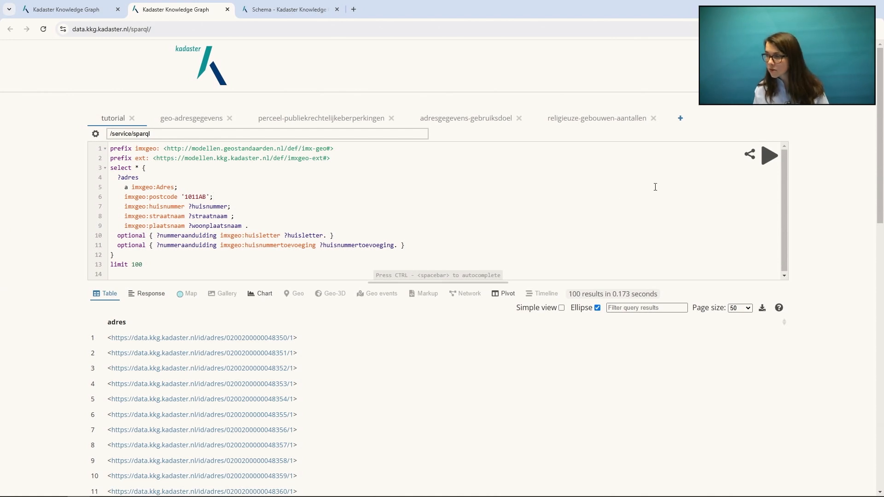
Change the address query's limit to 20 and run the query
click(153, 258)
key(BackSpace)
key(BackSpace)
key(BackSpace)
key(BackSpace)
key(BackSpace)
key(BackSpace)
key(BackSpace)
key(BackSpace)
key(BackSpace)
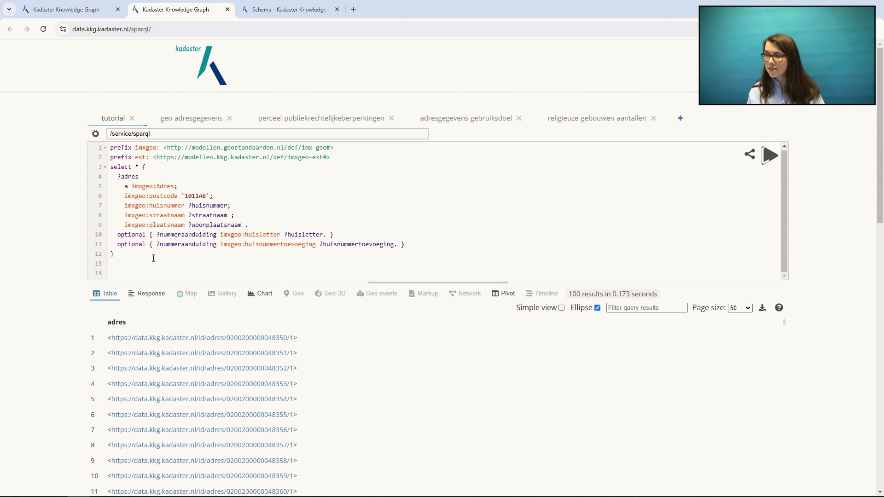
click(154, 258)
key(Down)
text(limit )
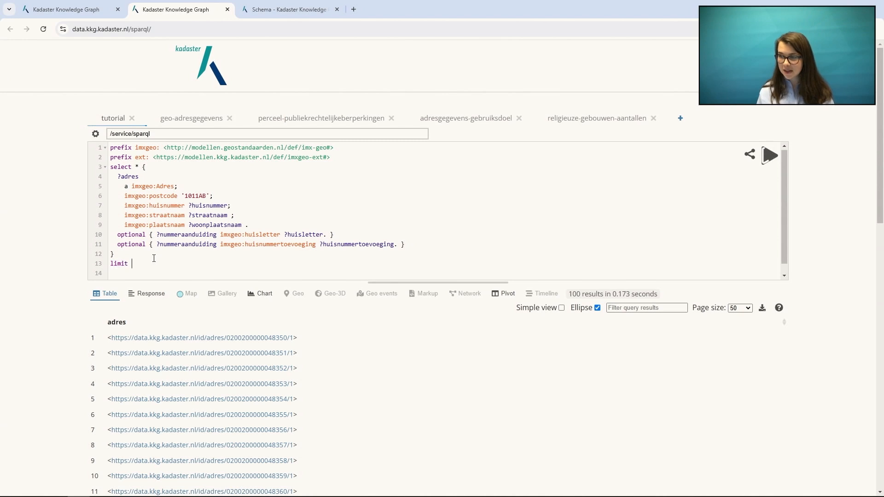
text(20)
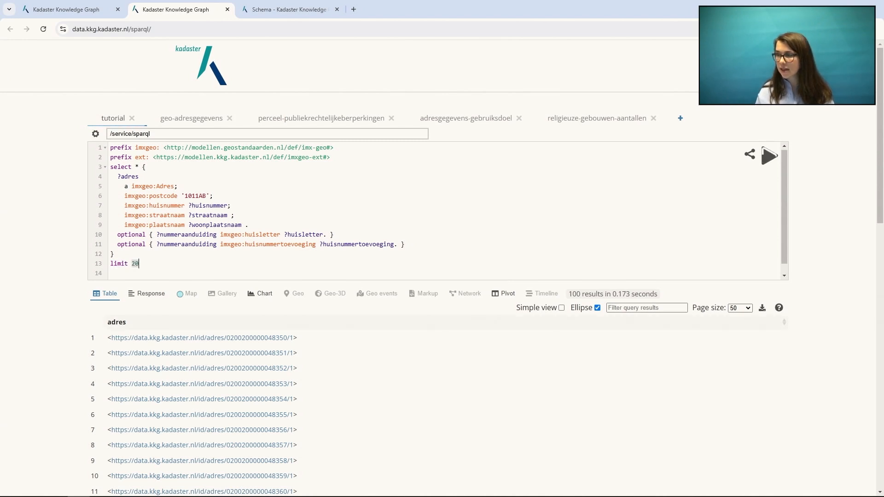
click(772, 158)
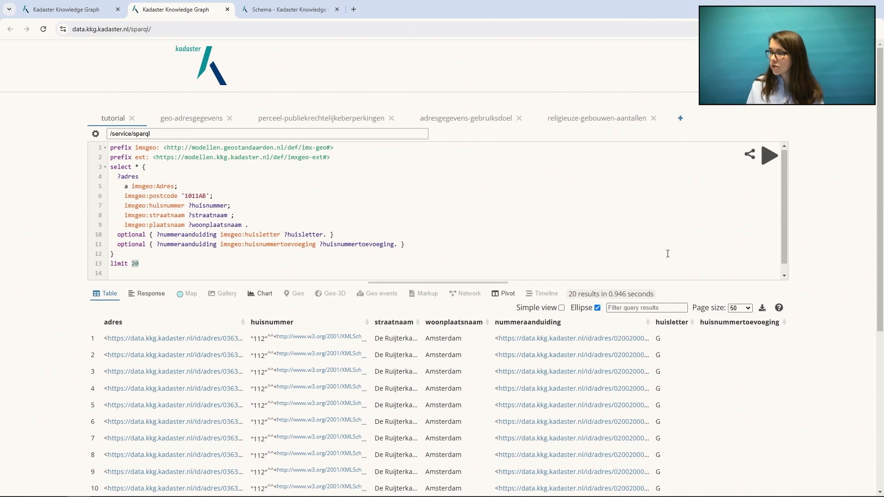
click(484, 235)
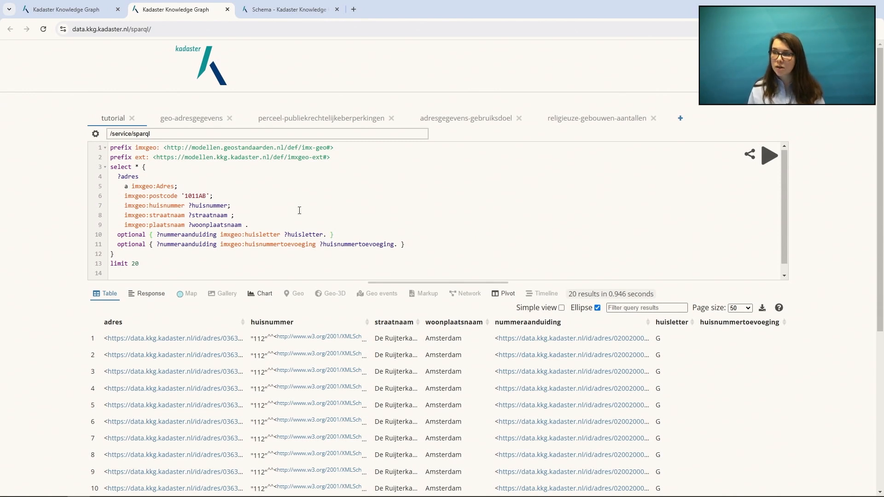
Examine in the schema diagram how imxgeo:Adres relates to Gebouw and other classes, and return to the SPARQL query
click(286, 11)
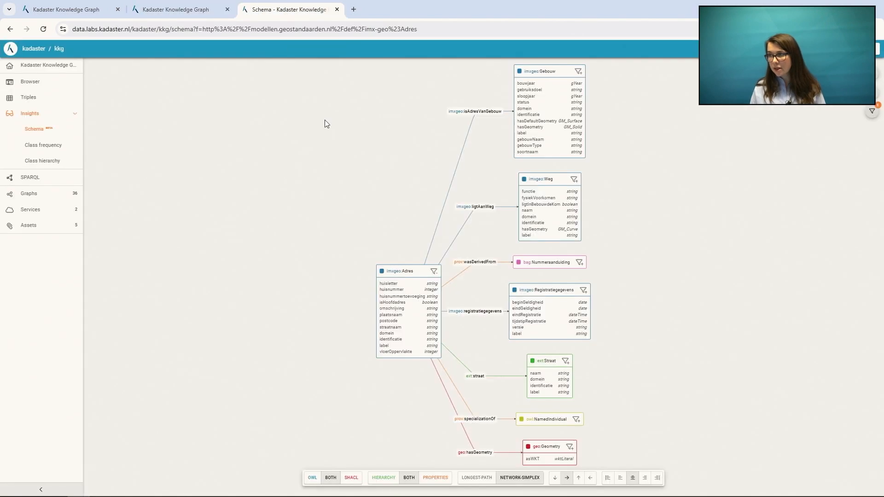
scroll(339, 298, up, 1)
scroll(338, 297, down, 2)
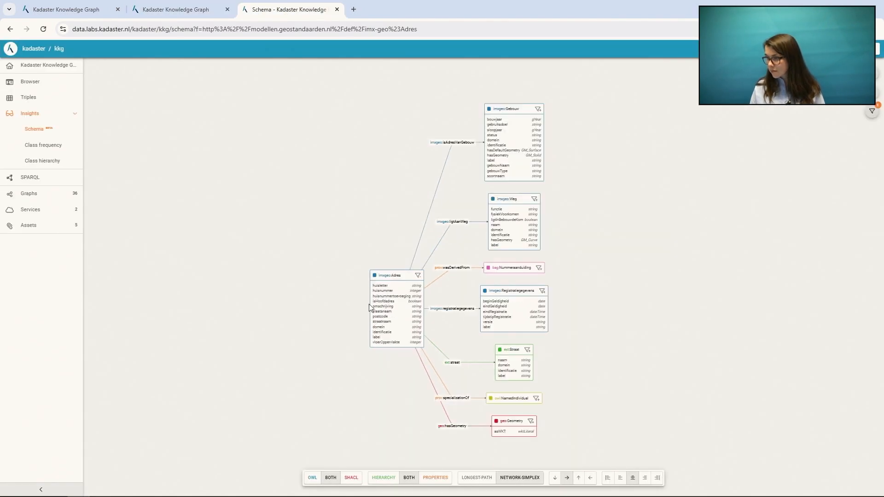
scroll(409, 341, up, 2)
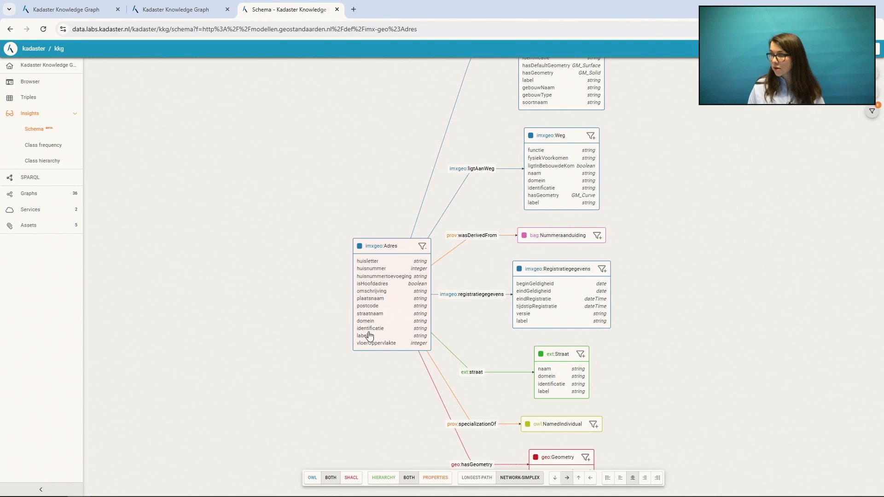
drag(300, 223, 251, 314)
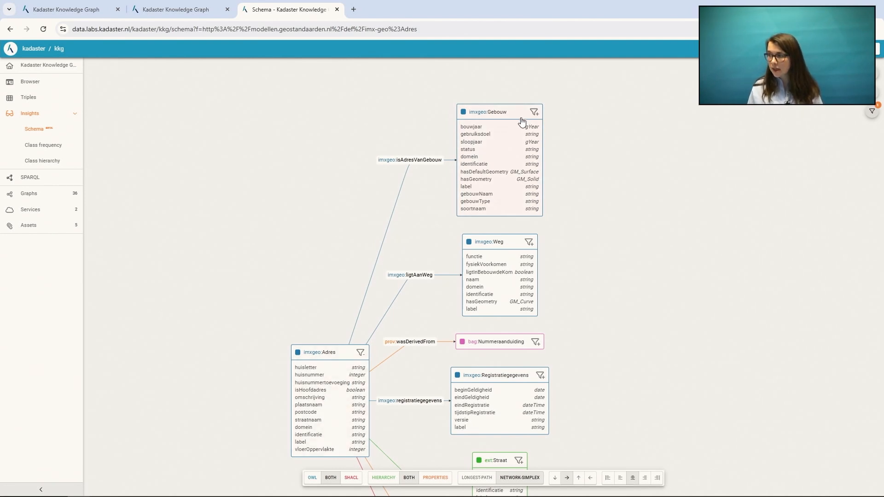
click(208, 7)
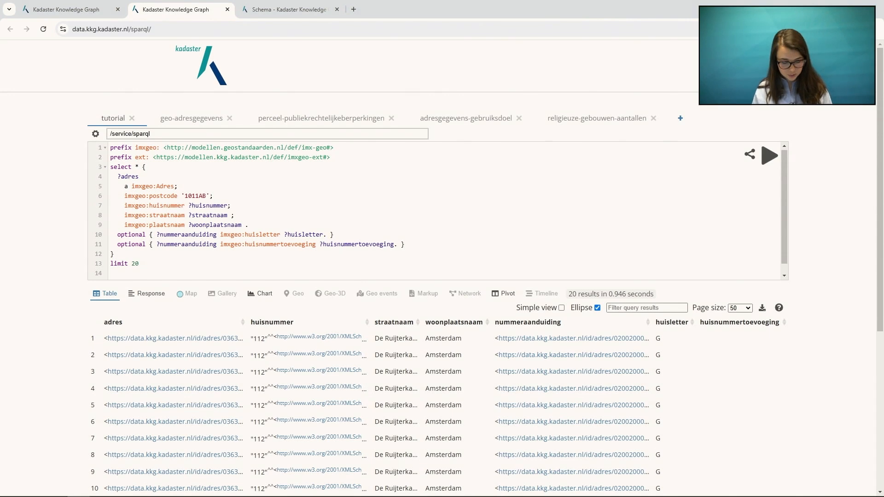
Add a pattern to the address query for an imxgeo:Gebouw with imxgeo:heeftAlsAdres ?adres and imxgeo:gebruiksdoel ?gebruiksdoel
key(Return)
text([] a imxgeo:Gebouw;  imxgeo:heeftAlsAdres ?adres;  imxgeo:gebruiksdoel ?gebruiksdoel.)
scroll(401, 218, down, 2)
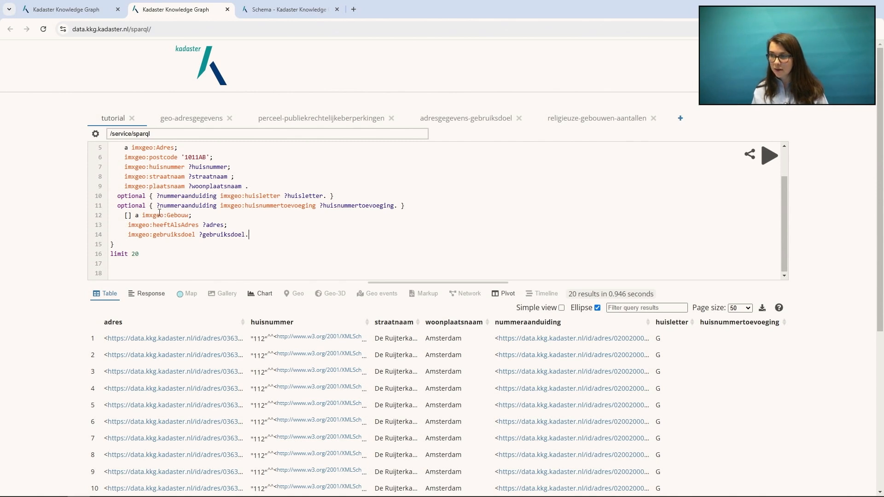
double_click(211, 225)
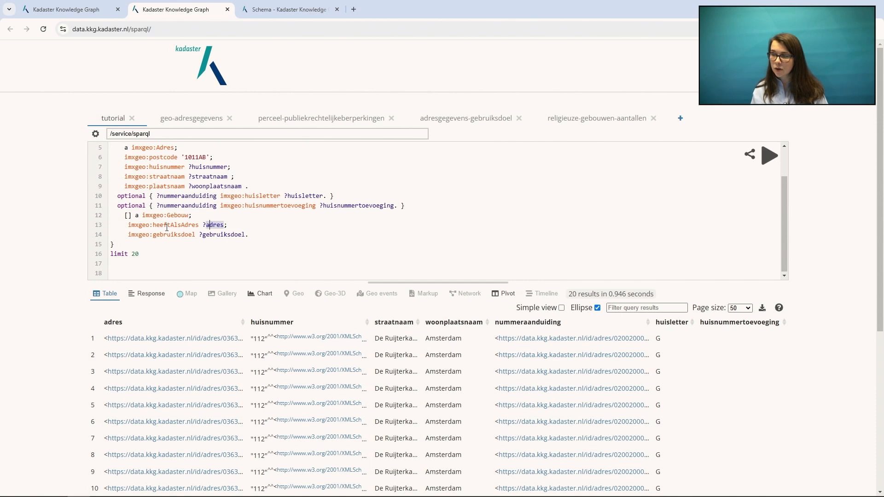
click(254, 235)
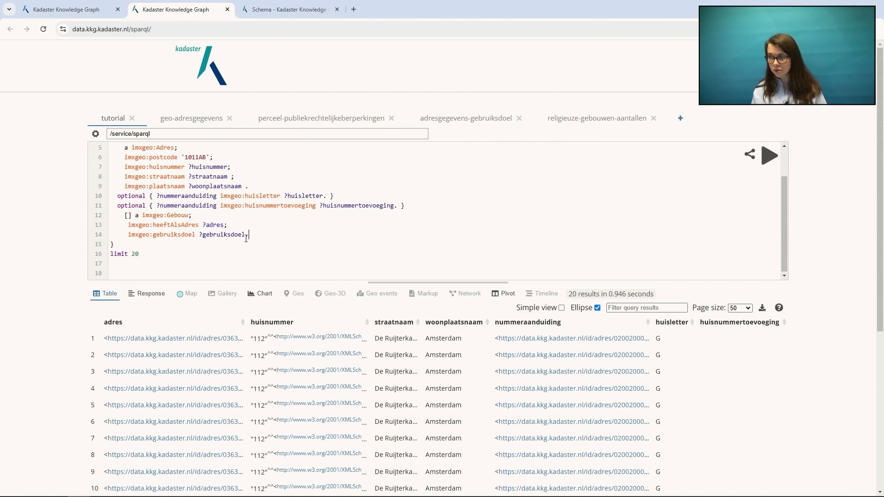
double_click(246, 234)
click(247, 234)
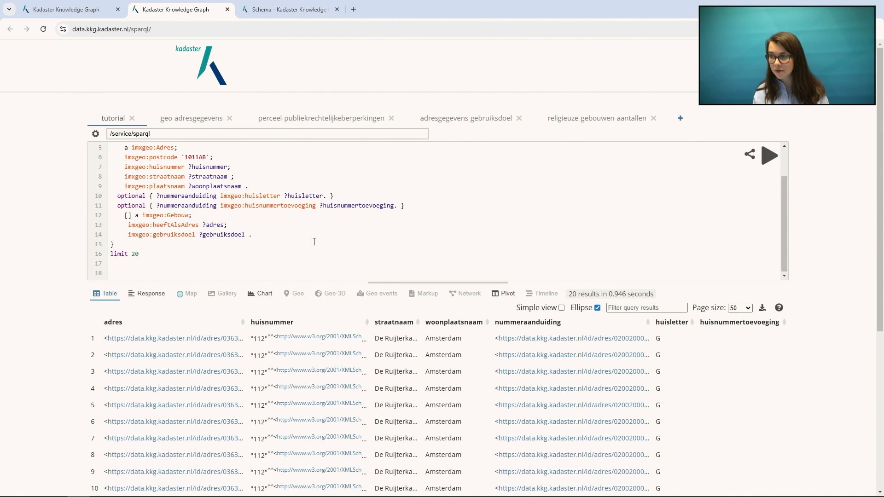
Restrict the building's imxgeo:gebruiksdoel to the literal 'kantoorfunctie' and run the query
drag(198, 235, 238, 236)
text('lael)
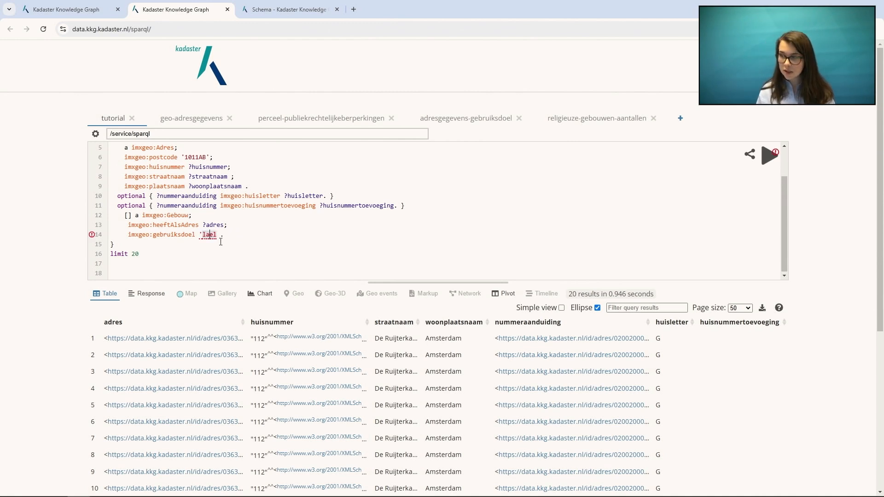
key(BackSpace)
key(BackSpace)
text(kaa)
key(BackSpace)
text(ntoord)
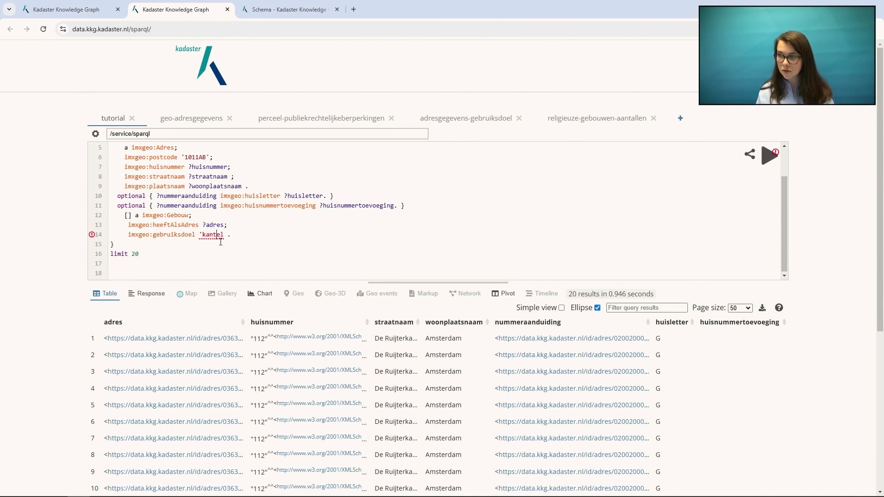
key(BackSpace)
text(functie)
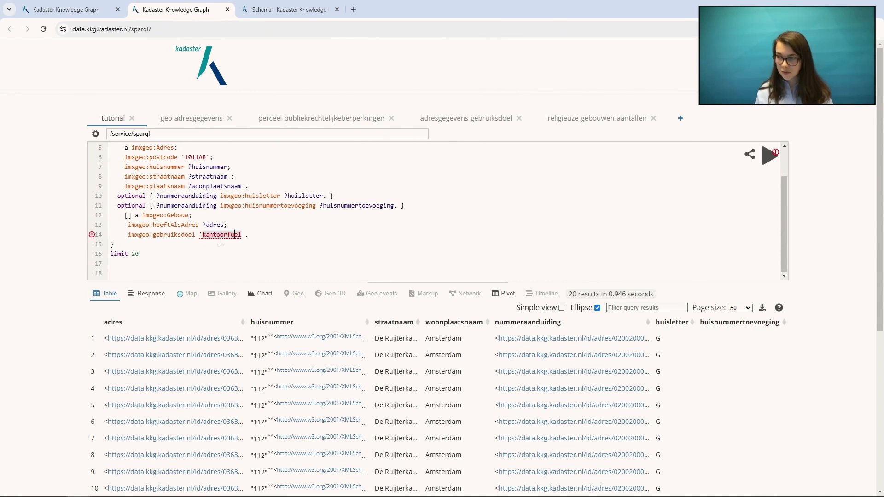
key(Delete)
key(Delete)
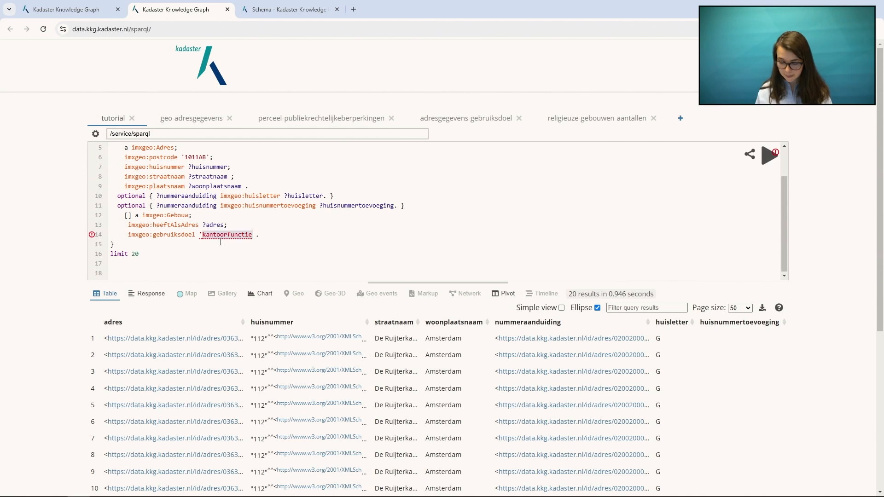
text(')
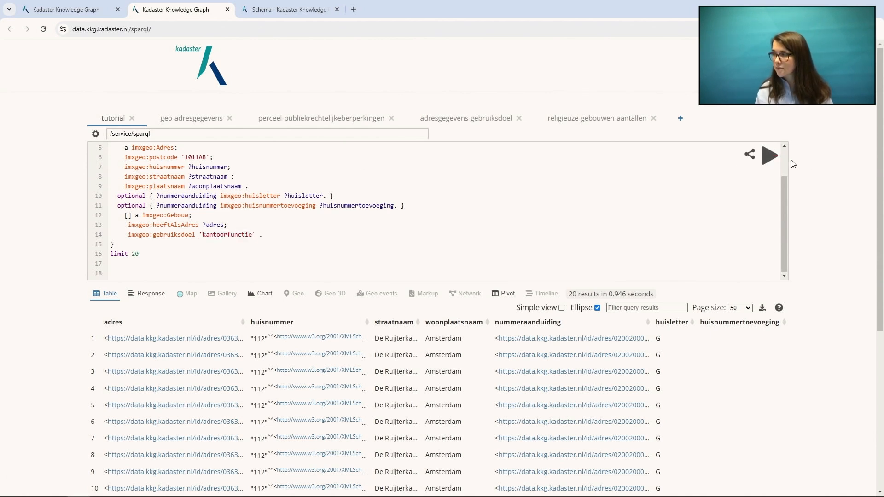
click(777, 163)
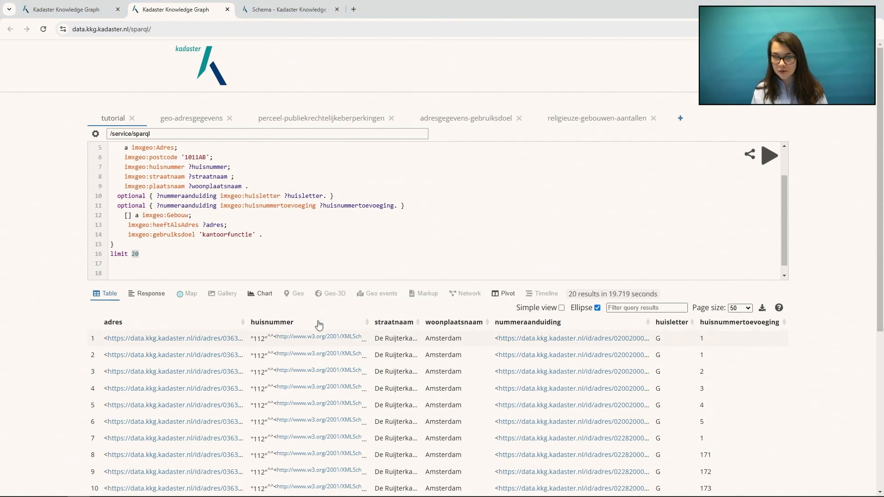
Below the gebruiksdoel line, bind as ?adresregel the concatenated straatnaam, huisnummer, huisletter and '-' huisnummertoevoeging if bound, ', ', ?postcode and woonplaatsnaam
click(276, 235)
text(bind(concat( str(?straatnaam),' ',str(?huisnummer), if(bound(?huisletter),?huisletter,''), if(bound(?huisnummertoevoeging),concat('-',?huisnummertoevoeging),''), ', ',?postcode,' ',str(?woonplaatsnaam)) as ?adresregel))
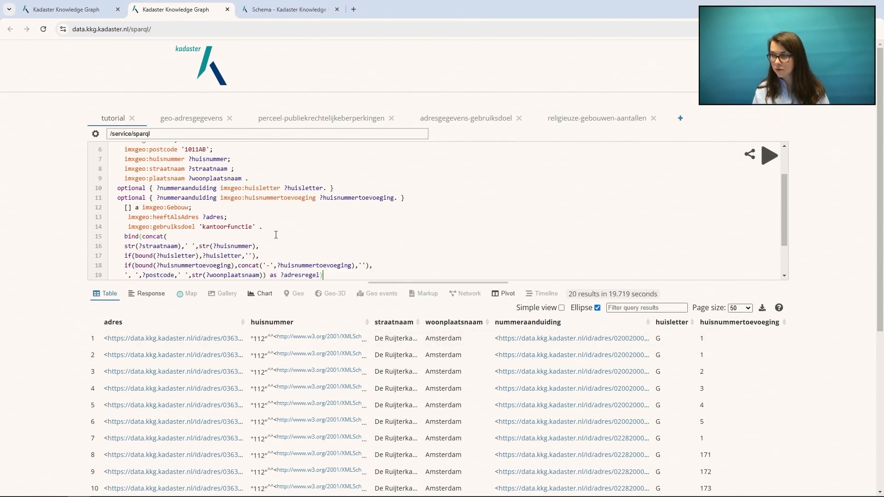
scroll(276, 235, down, 3)
Examine how the bind expression concatenates the address variables and handles an unbound huisletter or huisnummertoevoeging
double_click(126, 186)
click(150, 186)
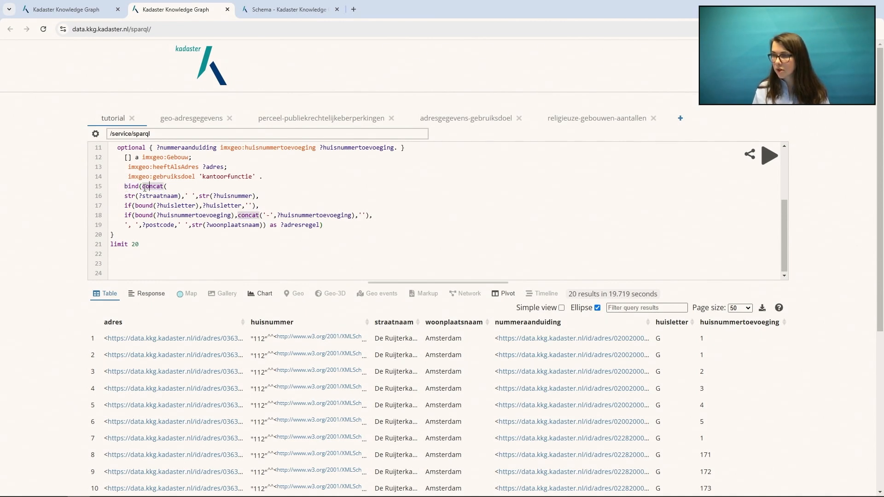
double_click(154, 196)
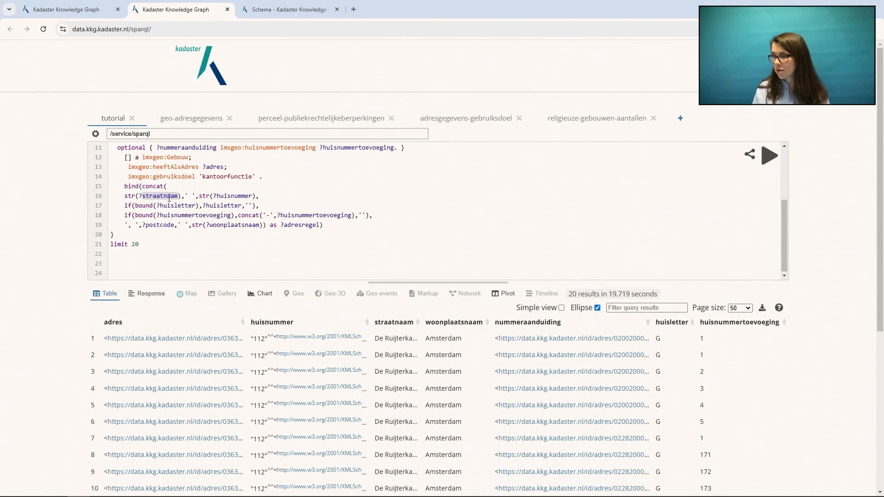
double_click(241, 196)
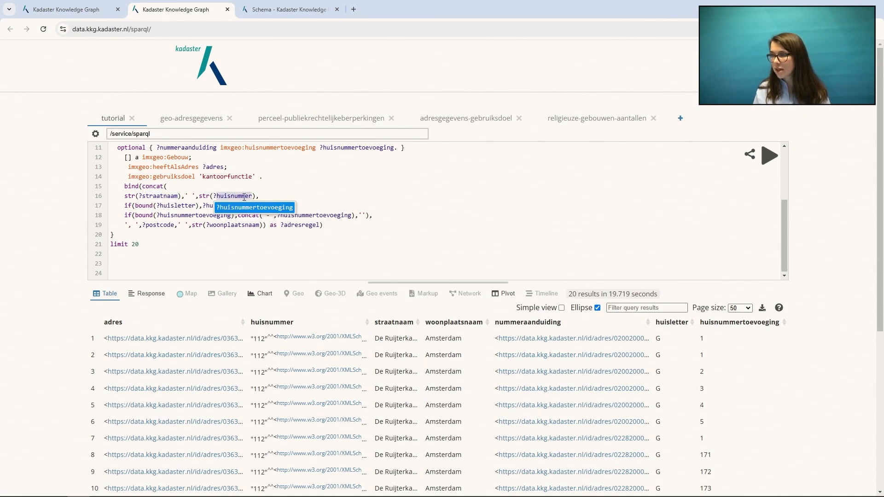
click(397, 221)
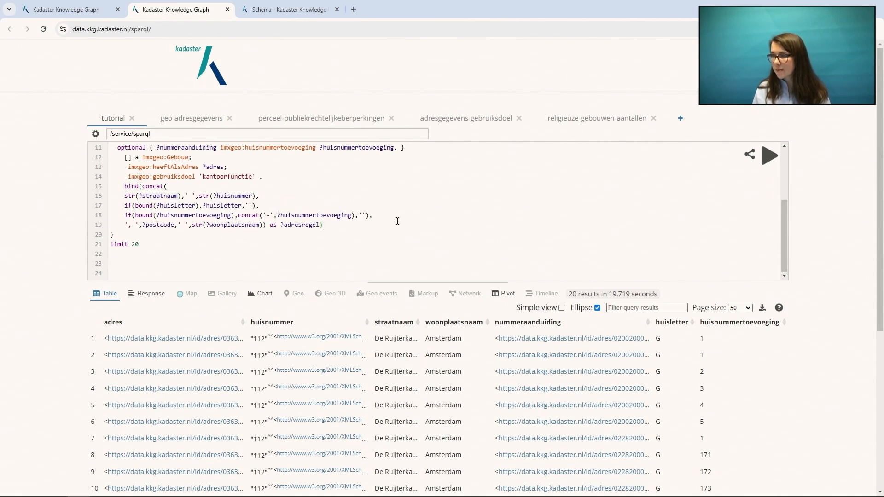
double_click(150, 225)
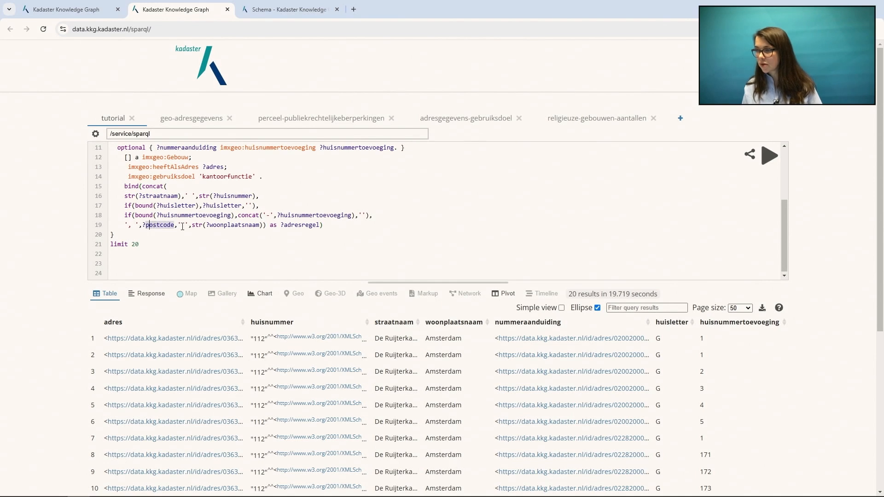
double_click(228, 224)
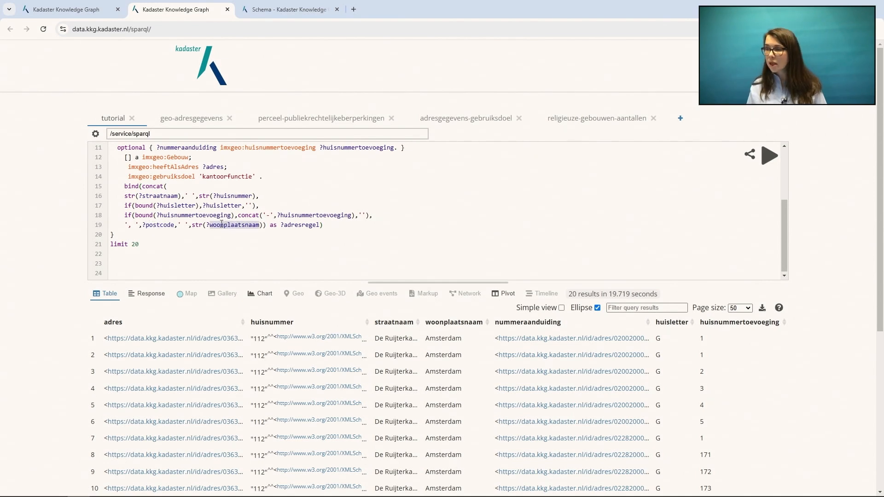
scroll(166, 210, up, 5)
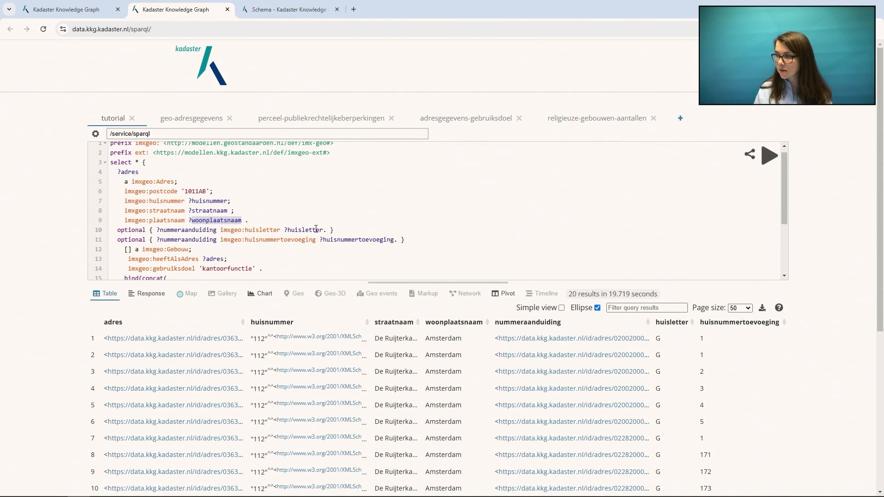
scroll(381, 243, down, 5)
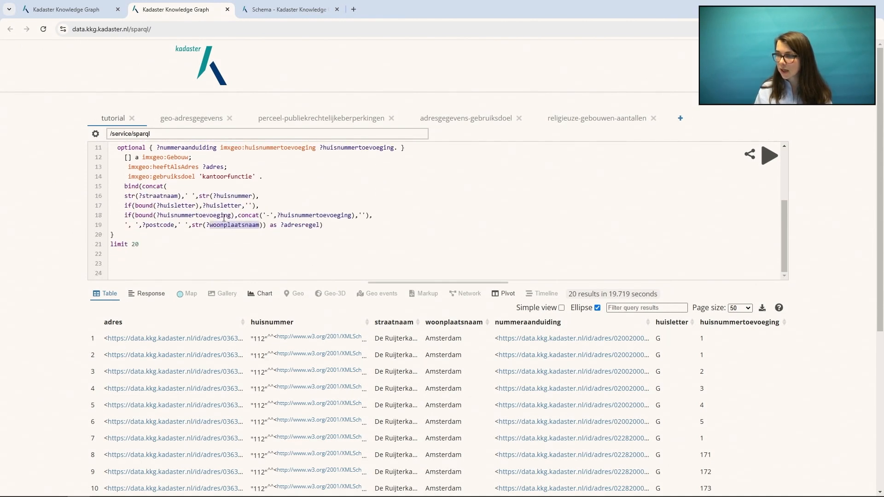
click(181, 208)
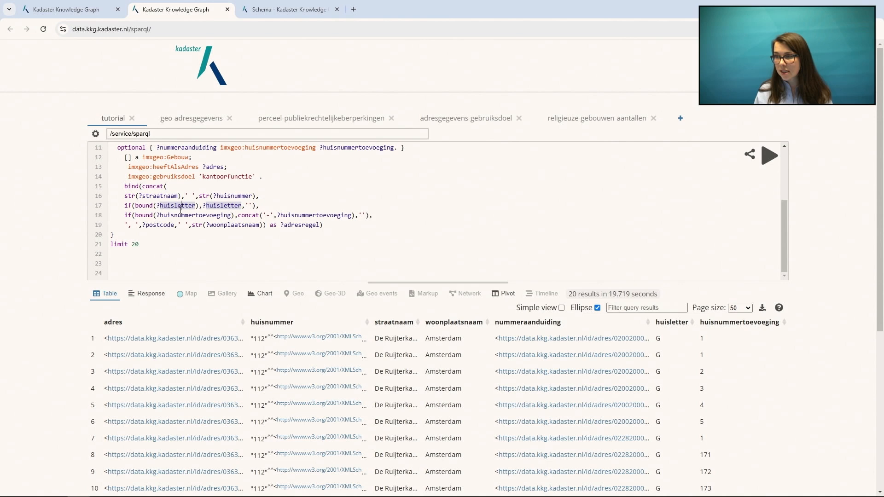
click(143, 207)
click(231, 205)
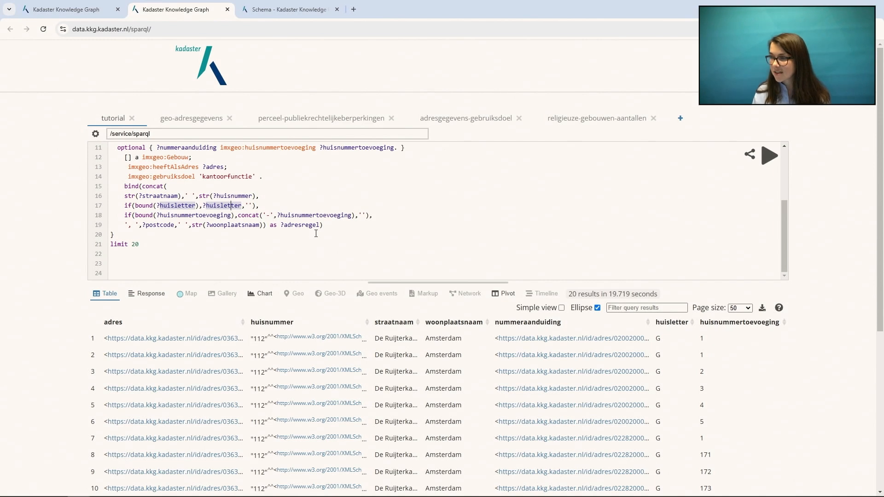
click(253, 206)
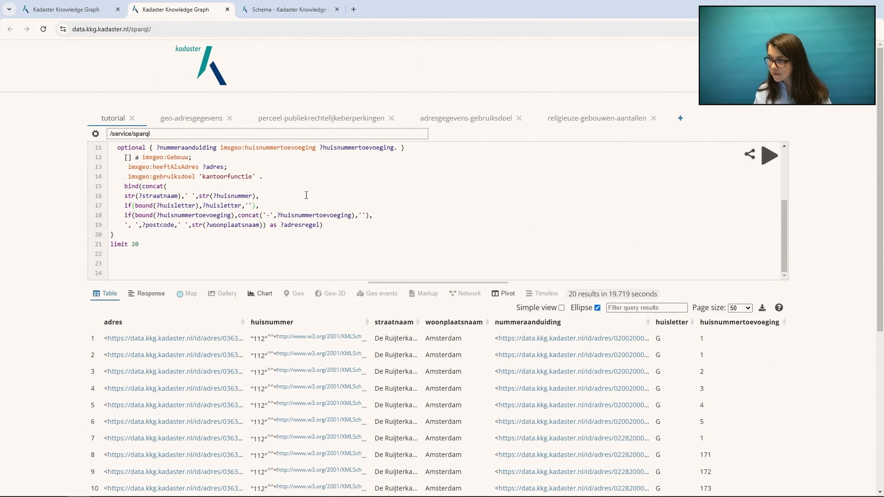
Review the complete address query and run it with the ?adresregel binding
scroll(293, 202, up, 2)
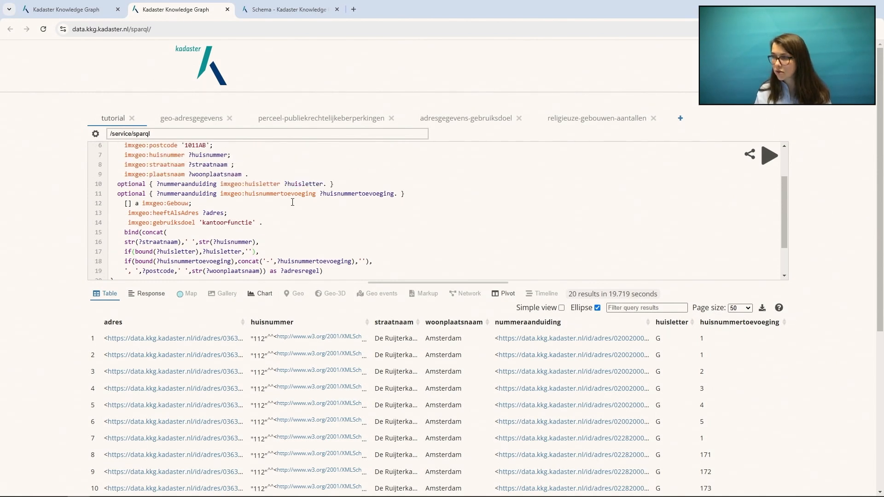
scroll(293, 202, up, 2)
scroll(292, 201, down, 4)
scroll(290, 203, up, 2)
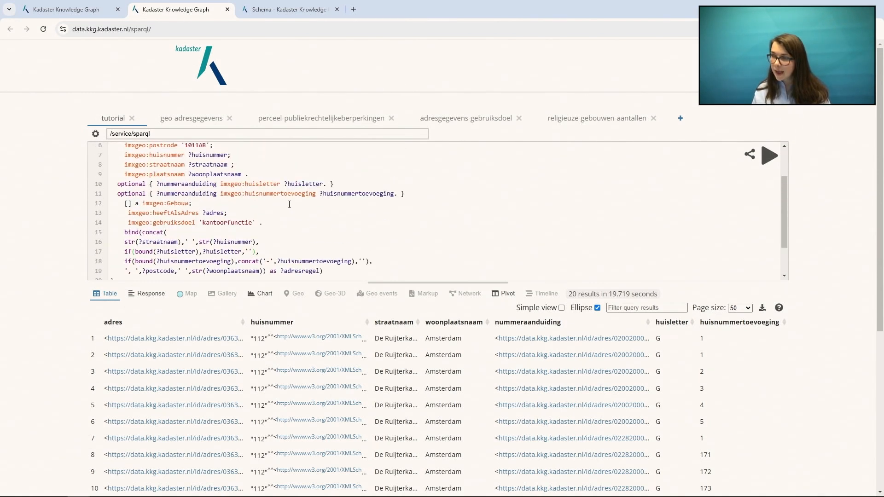
click(769, 155)
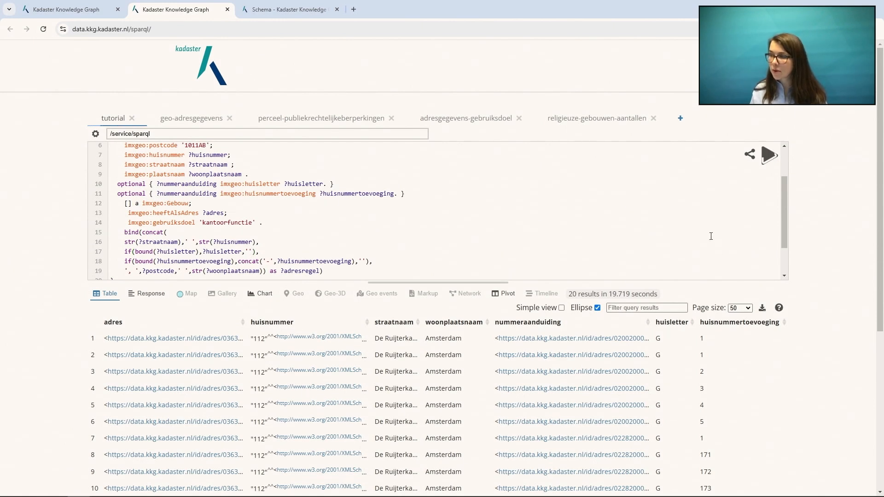
scroll(711, 236, down, 2)
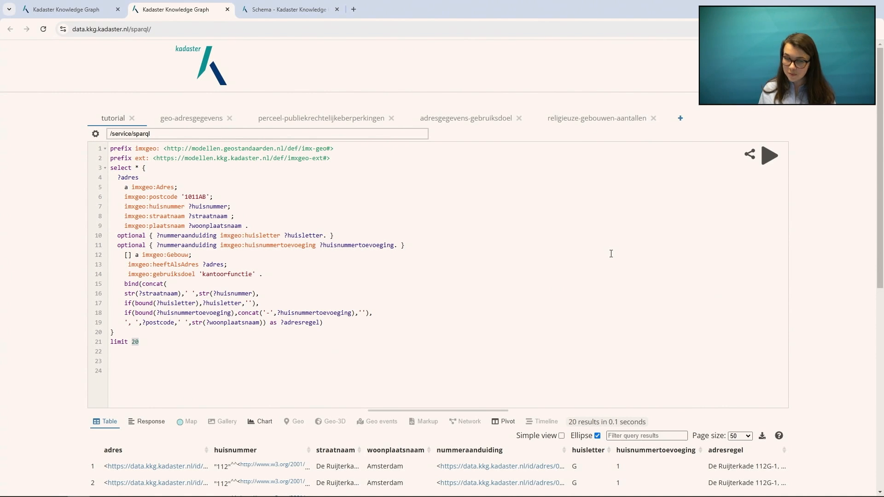
click(282, 8)
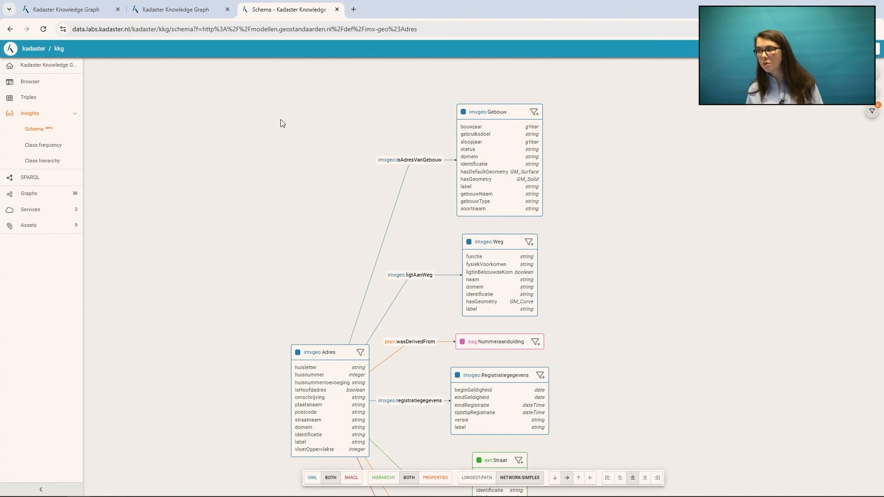
click(183, 7)
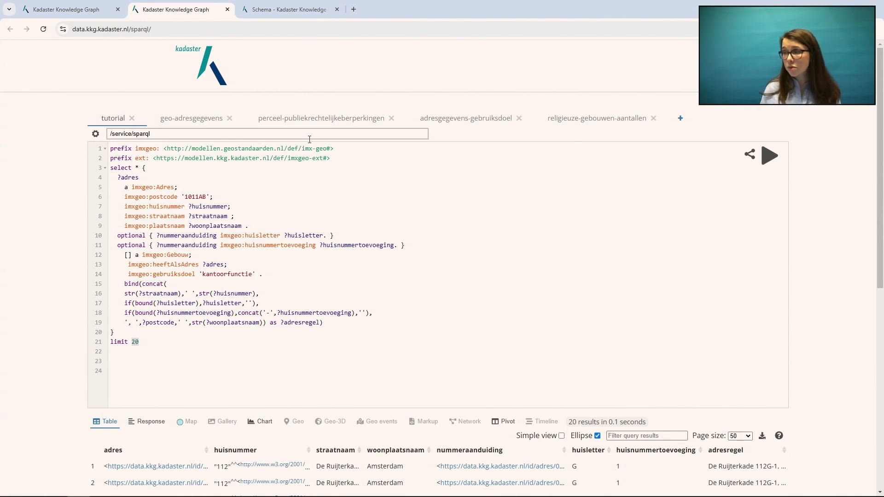
click(303, 10)
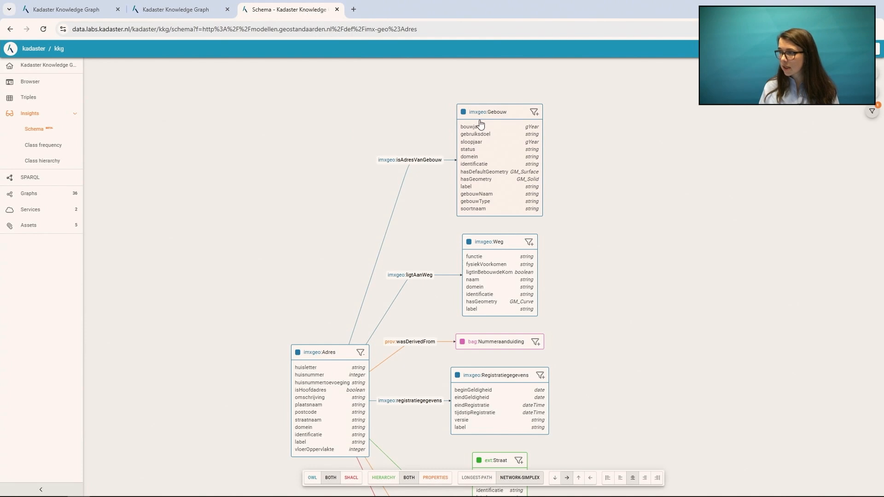
click(61, 88)
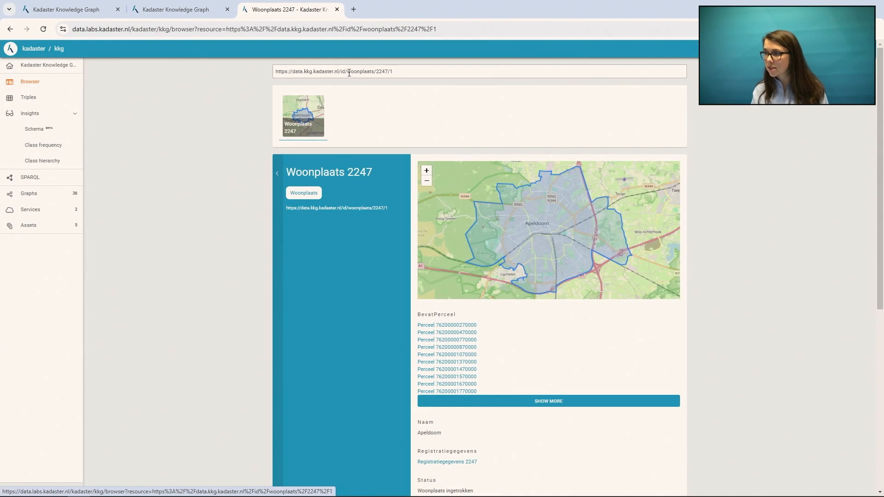
click(349, 72)
text(imx-g)
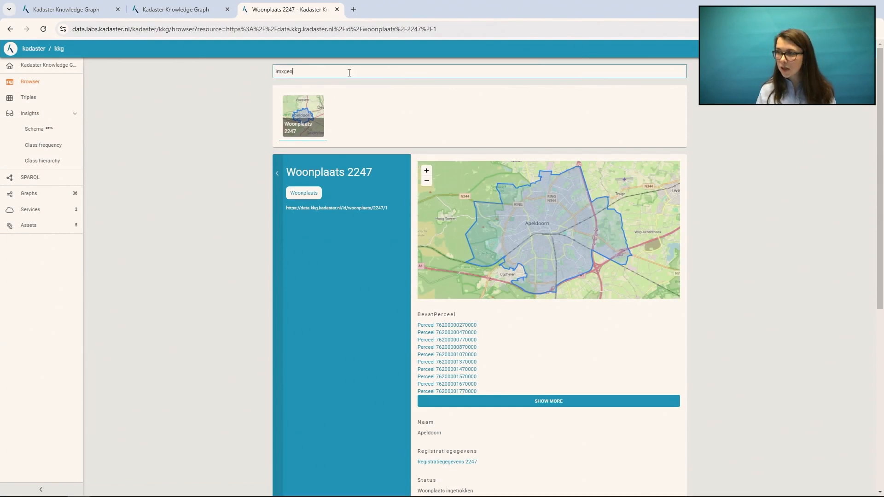
text(eo)
key(ctrl+a)
text(http://modellen.geostandaarden.nl/def/imx-geo#Adr)
text(e)
click(366, 83)
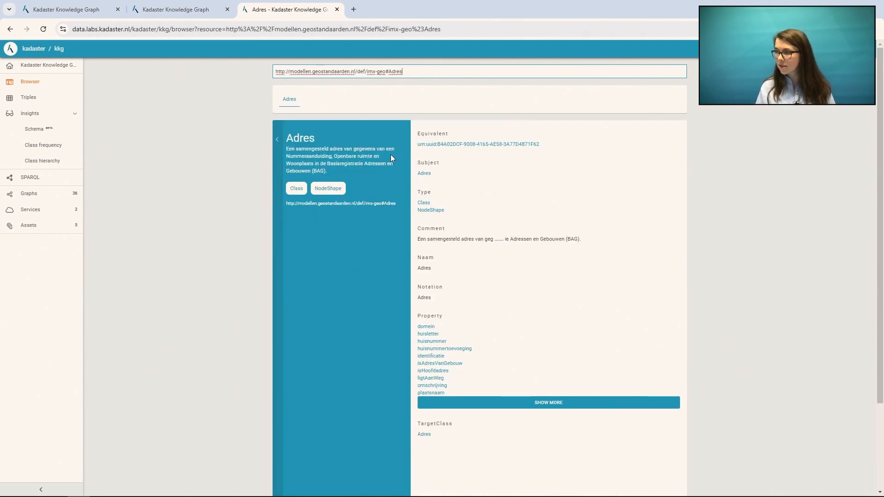
scroll(395, 162, down, 1)
scroll(403, 189, up, 1)
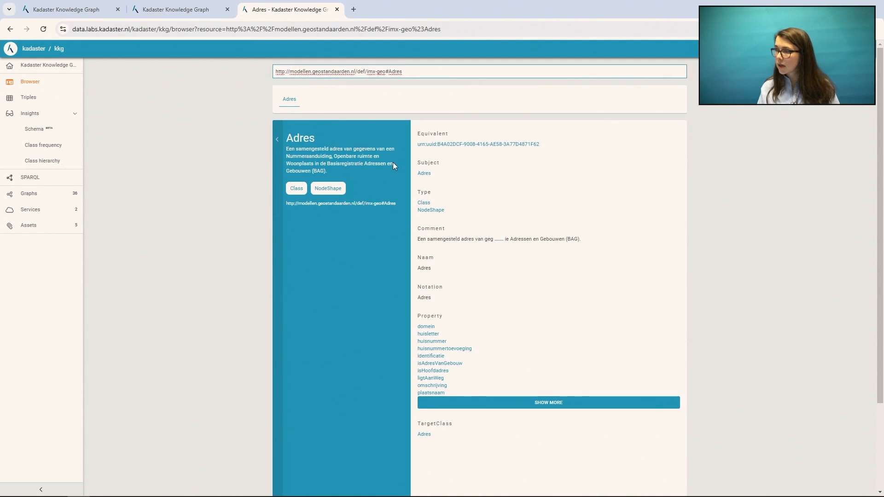
click(278, 188)
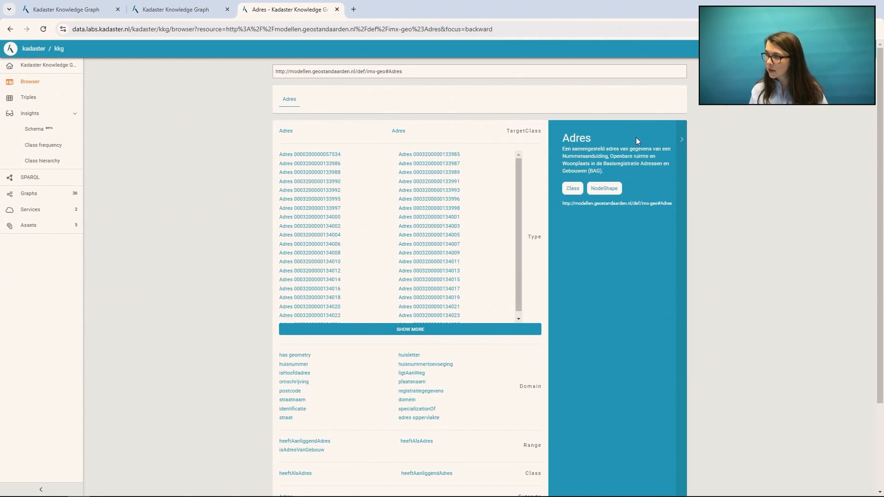
click(436, 155)
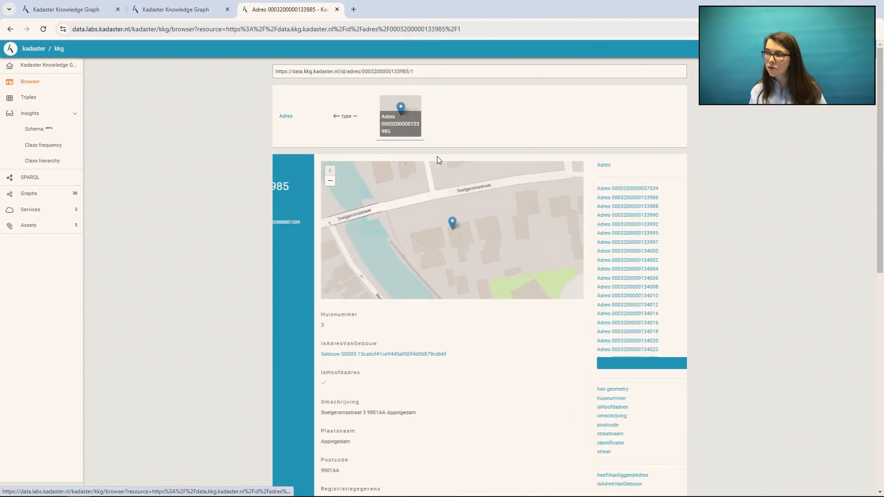
Review the properties of the address instance, checking the full property IRIs behind Straatnaam and WasDerivedFrom
scroll(334, 204, down, 2)
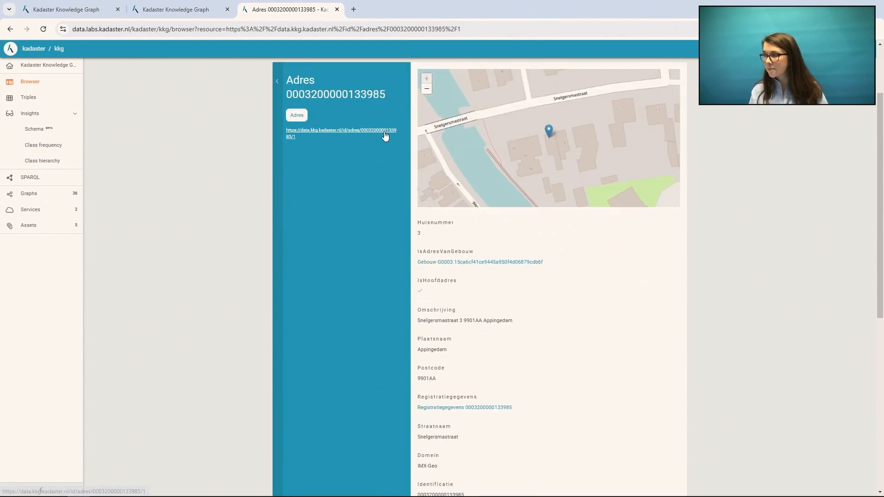
scroll(445, 300, down, 3)
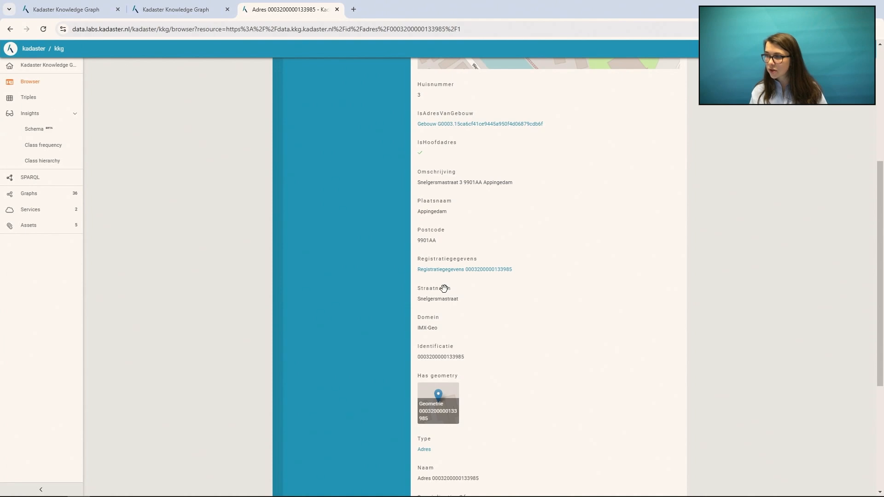
mouse_move(444, 289)
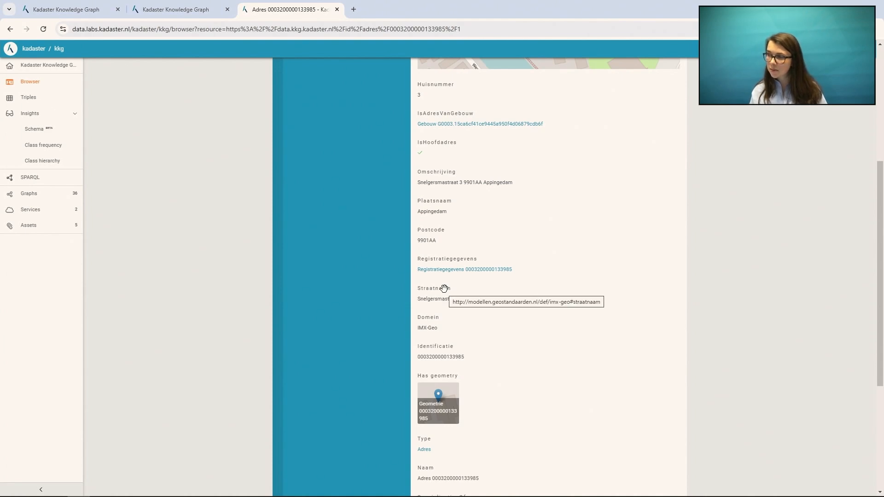
scroll(444, 289, down, 4)
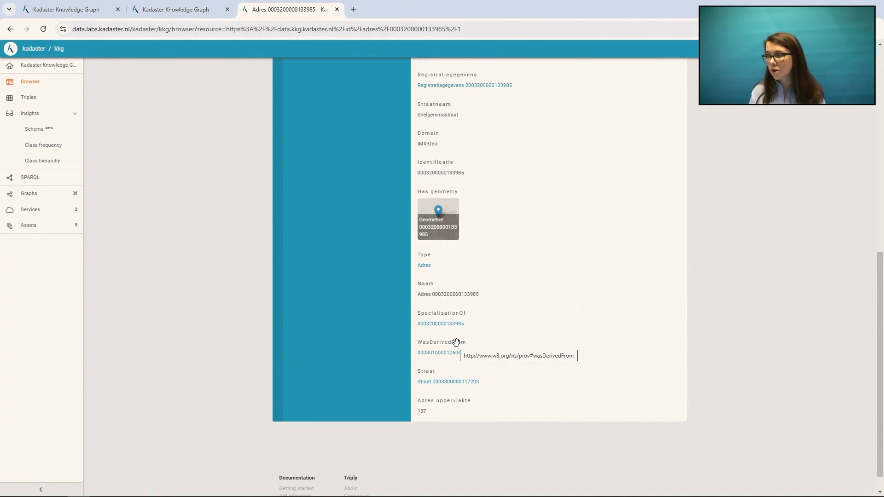
Return to the SPARQL editor, open the geo-adresgegevens query and enlarge the editor to read the query through to its limit
click(178, 11)
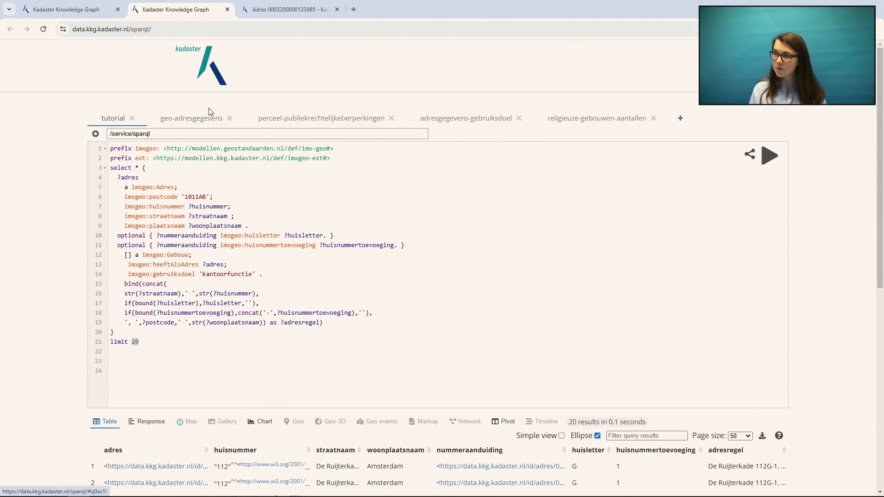
click(186, 120)
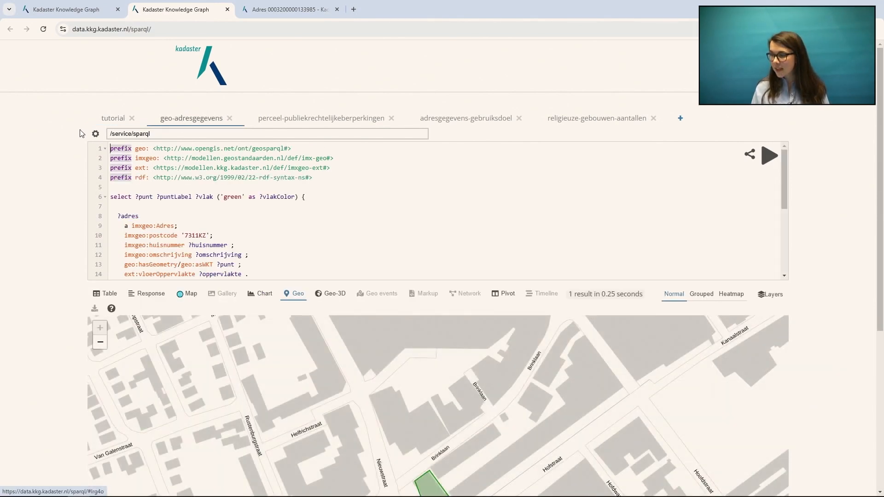
scroll(74, 139, down, 1)
drag(358, 236, 364, 338)
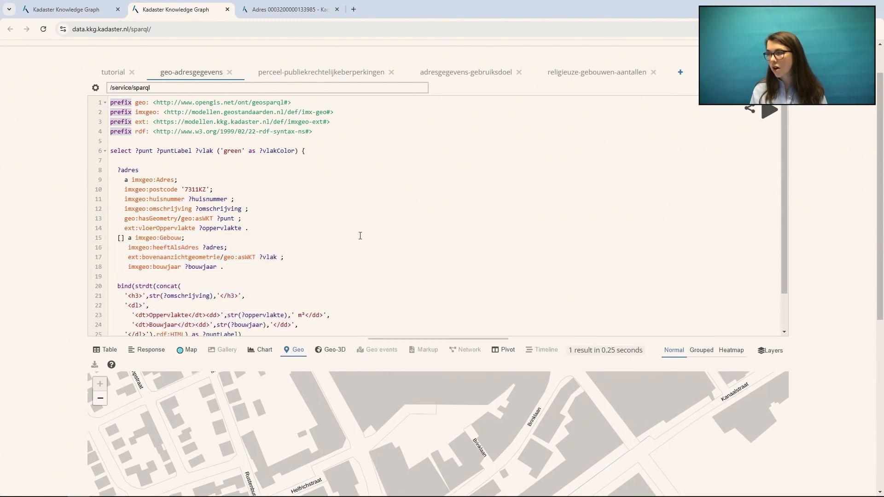
scroll(360, 235, down, 2)
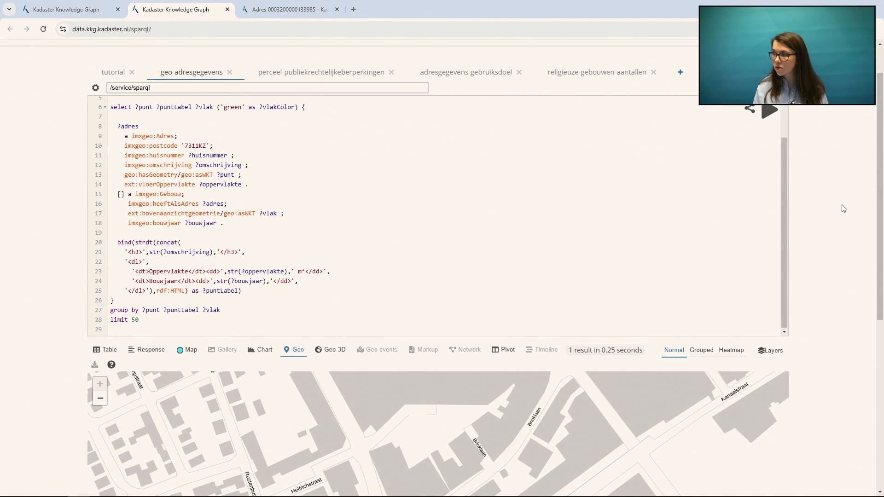
Compare the building geometry, bouwjaar and color variables in the geo-adresgegevens query with its map result
scroll(843, 209, down, 5)
scroll(814, 269, up, 1)
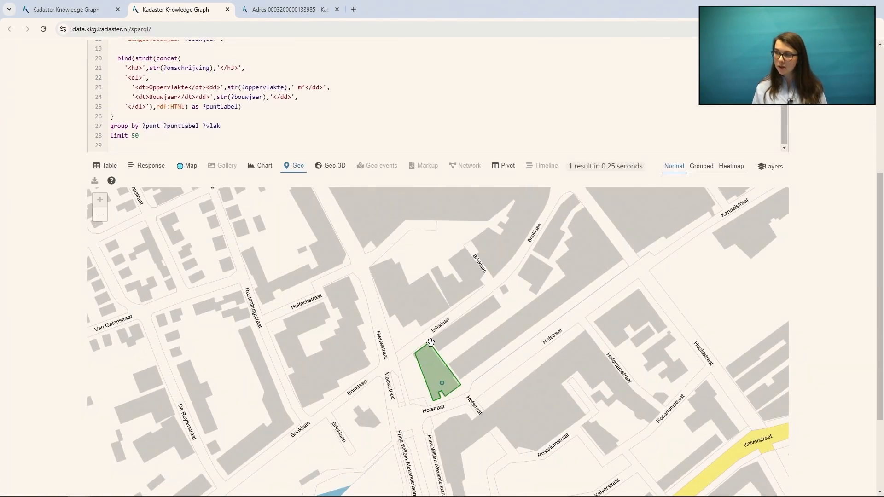
scroll(79, 157, up, 3)
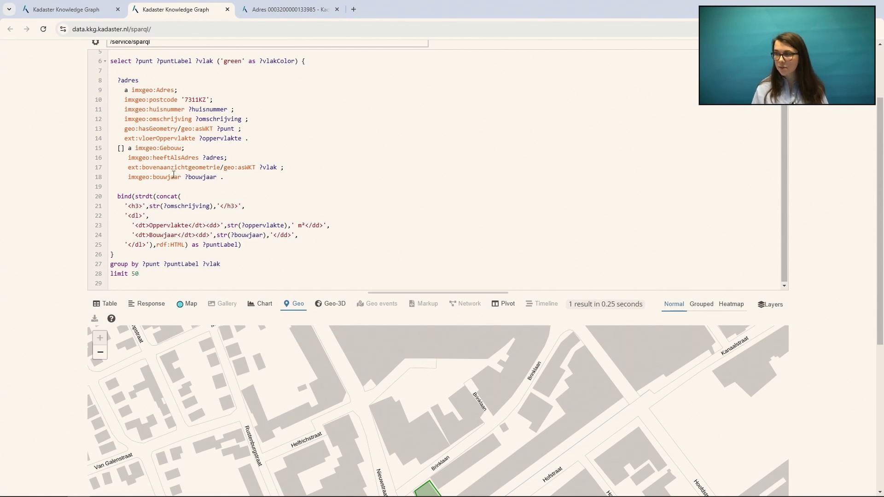
click(213, 170)
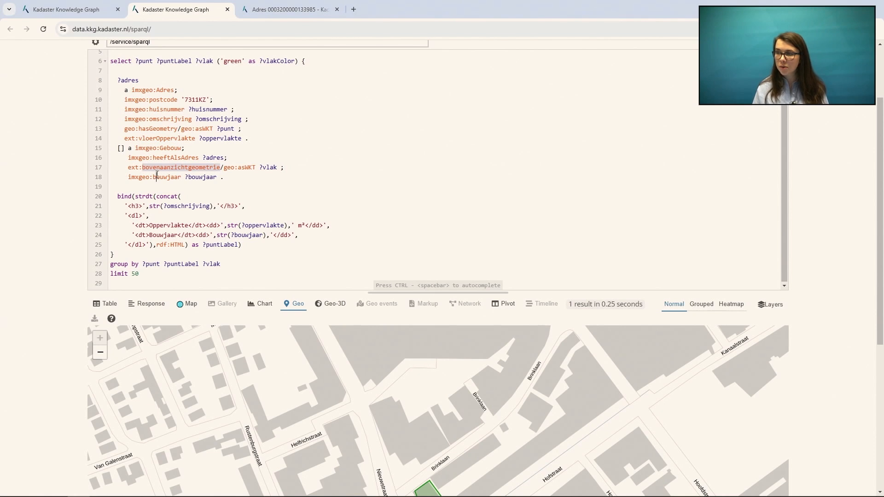
click(193, 177)
scroll(316, 213, down, 3)
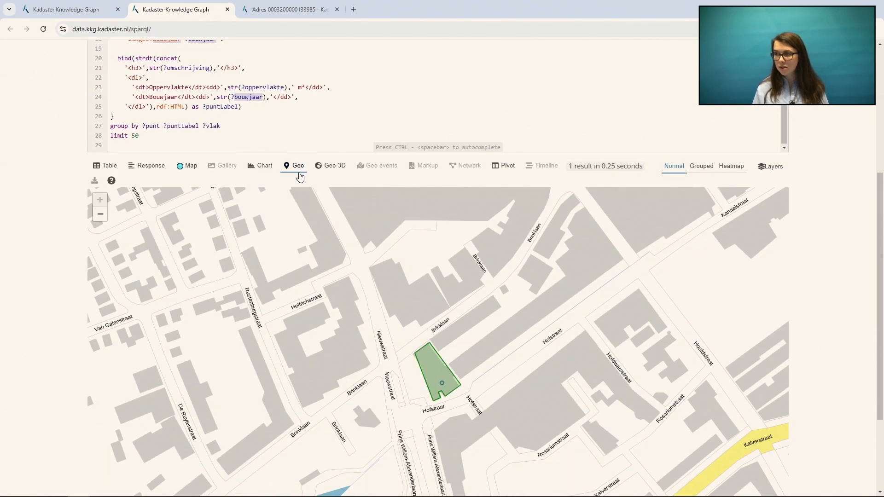
scroll(294, 184, up, 1)
scroll(294, 185, up, 4)
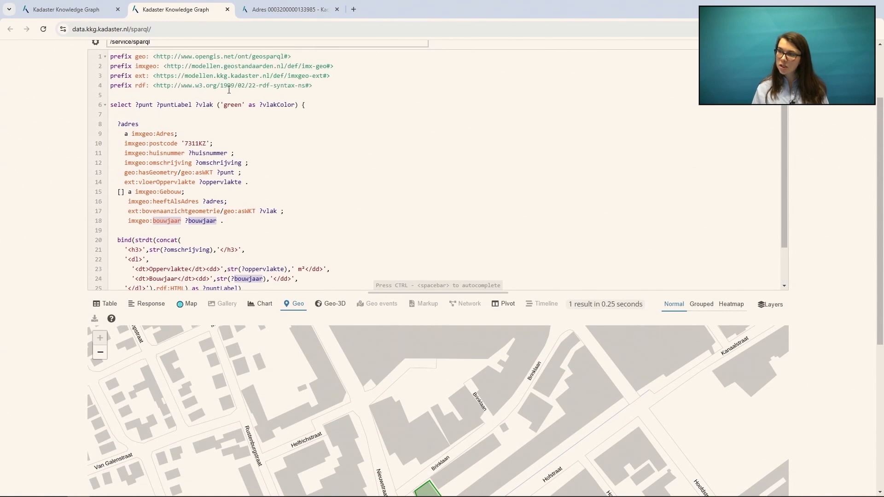
scroll(235, 138, down, 2)
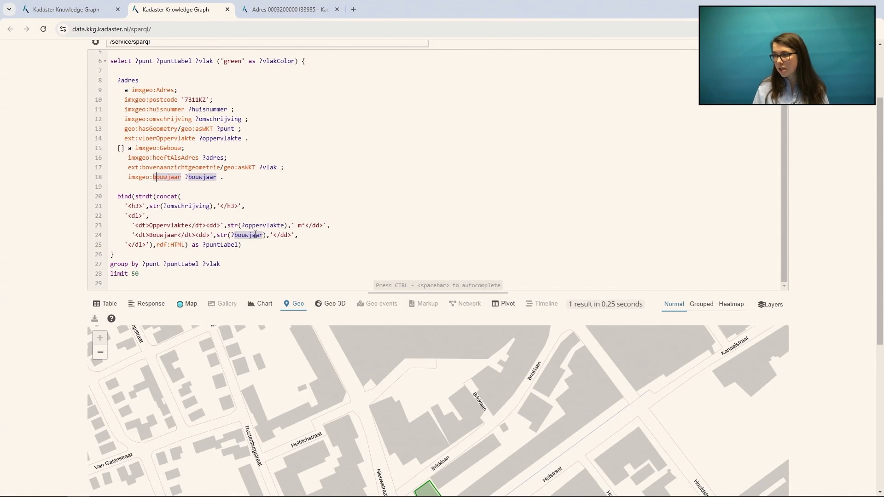
Show the label of the address point inside the green building on the map and compare it with the query
scroll(29, 268, down, 3)
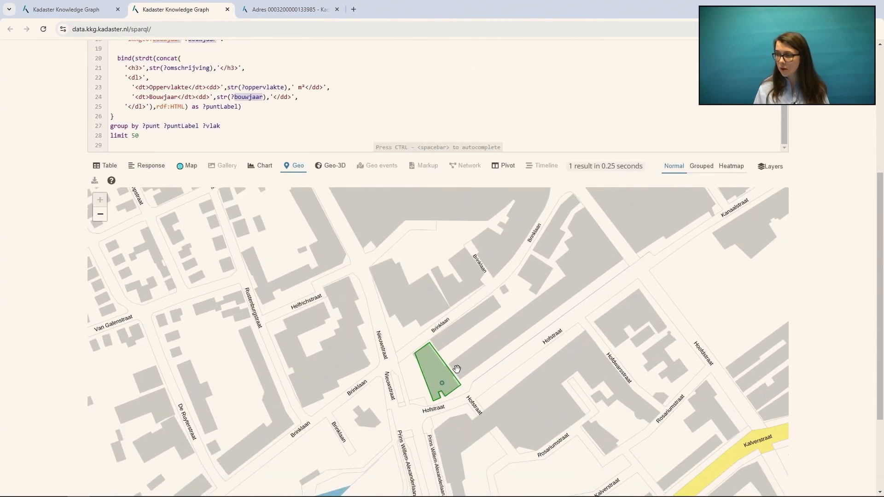
click(441, 384)
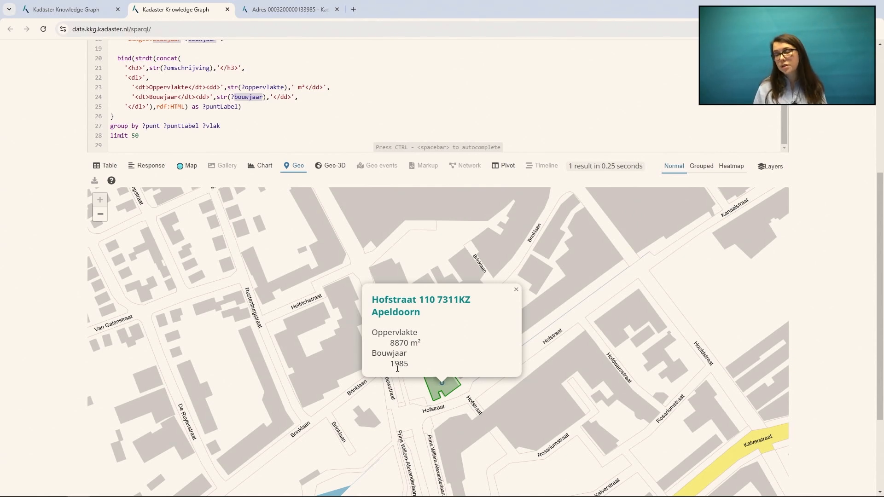
scroll(131, 175, up, 1)
scroll(127, 167, up, 3)
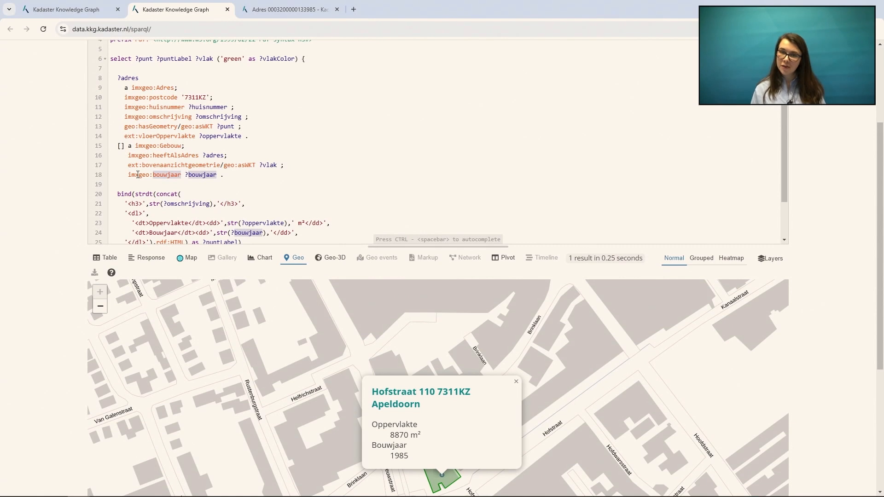
scroll(200, 184, up, 3)
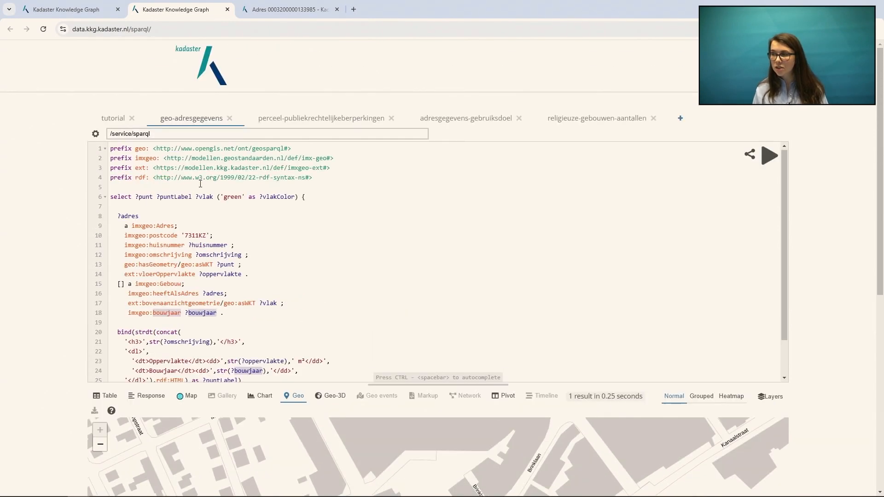
Open the perceel-publiekrechtelijkeberperkingen query and examine its parcel restriction patterns, map result and the Emmalaan and Apeldoorn filters
click(290, 119)
scroll(70, 222, down, 1)
scroll(353, 215, down, 1)
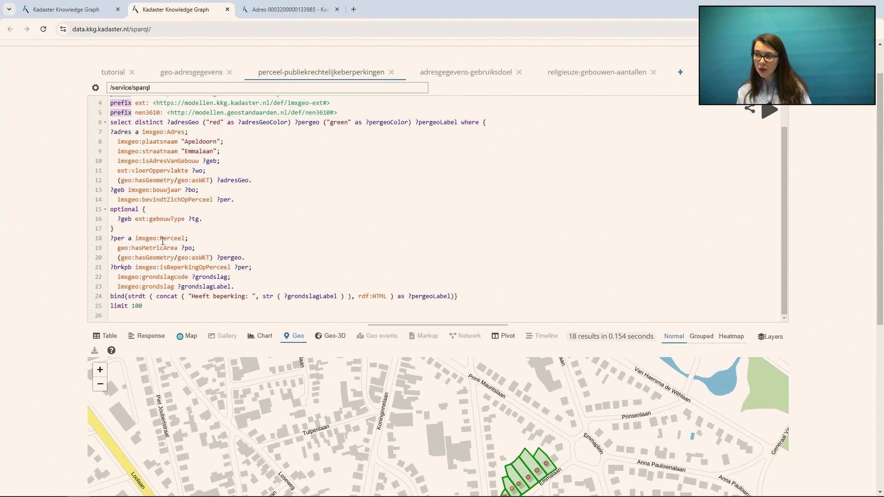
scroll(183, 264, down, 1)
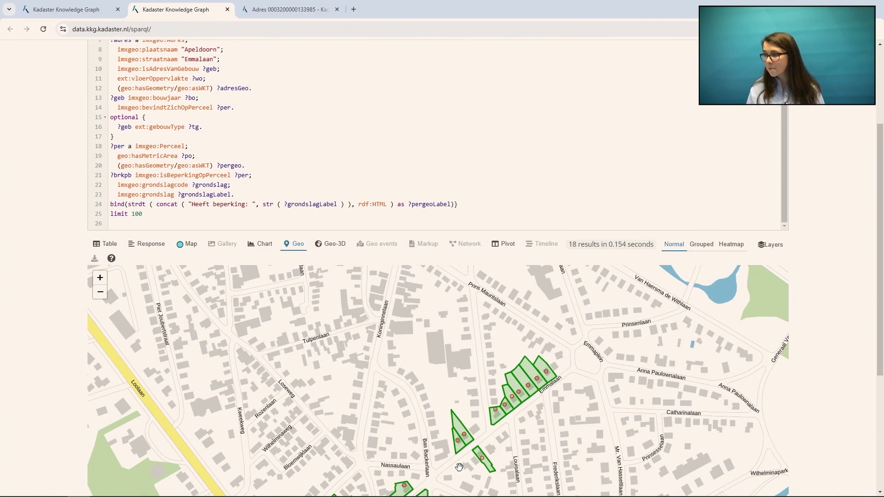
scroll(458, 465, down, 1)
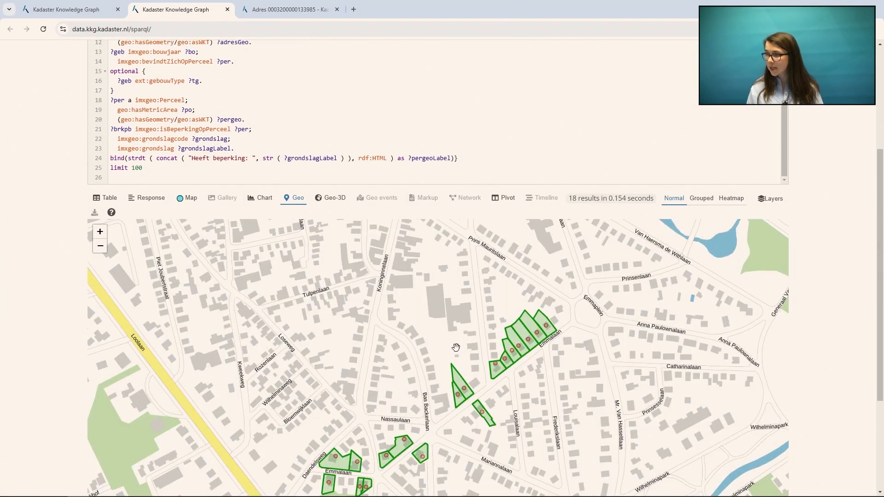
scroll(260, 279, up, 2)
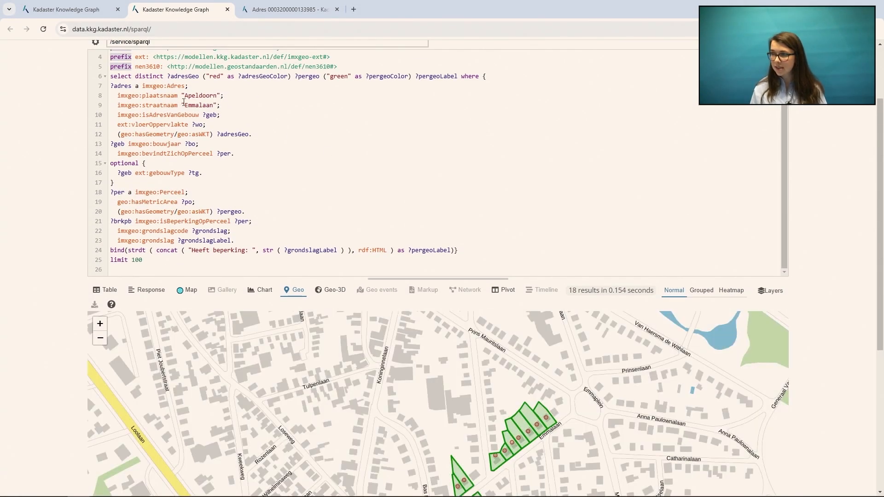
double_click(186, 105)
double_click(188, 96)
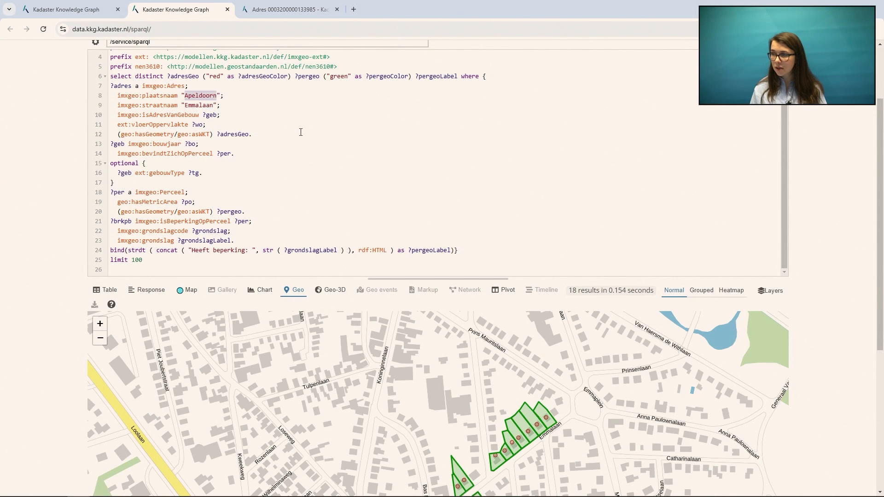
Bring all the green parcels into view on the map and show the restriction label of a triangular parcel northeast of Nassaulaan
scroll(300, 133, down, 1)
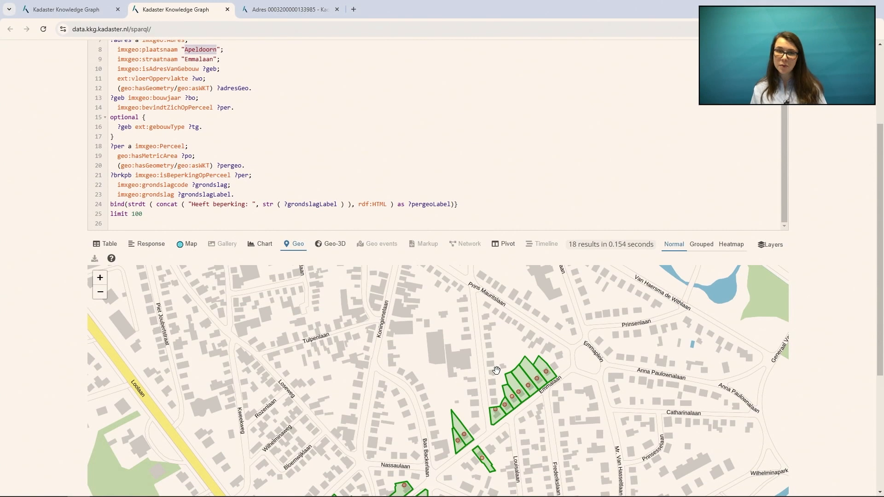
scroll(496, 365, down, 1)
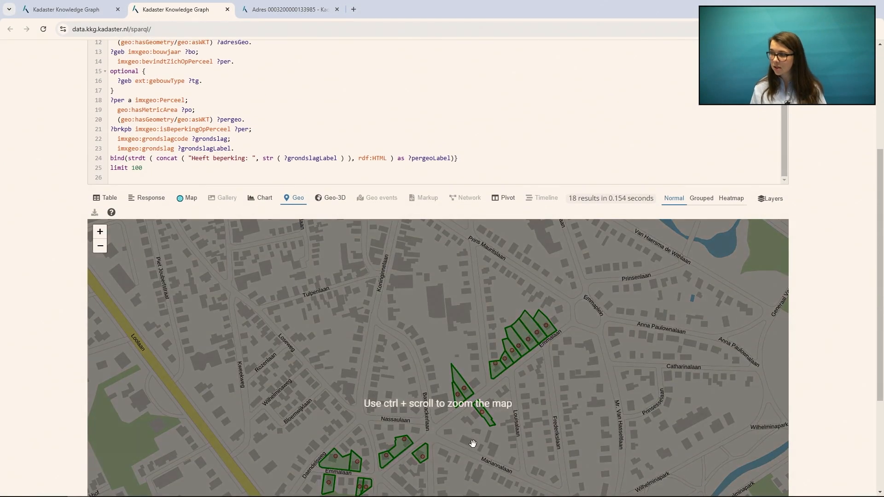
drag(458, 428, 458, 367)
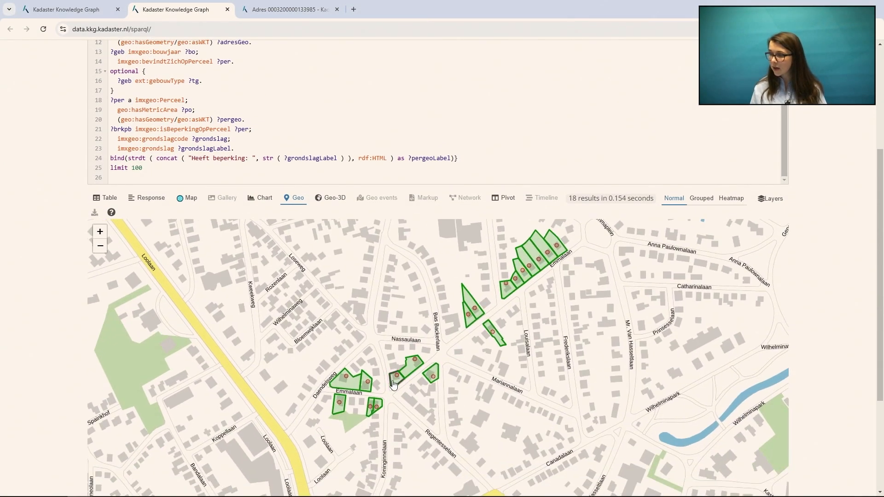
click(472, 306)
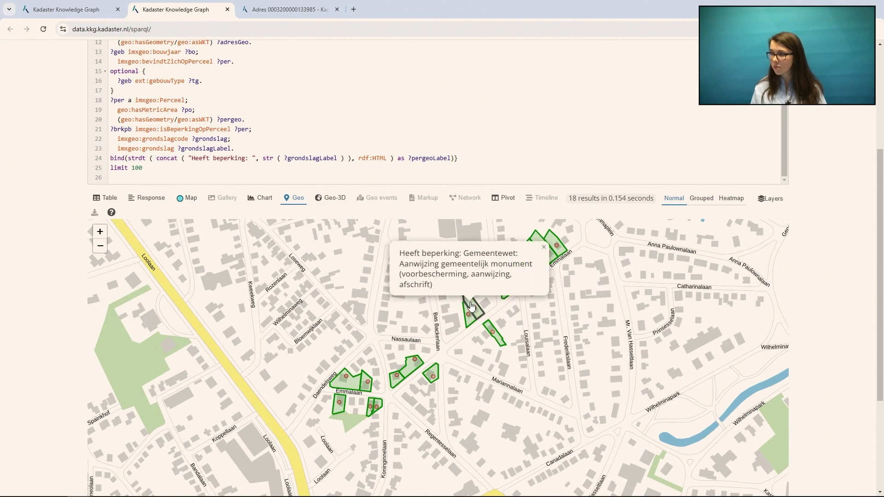